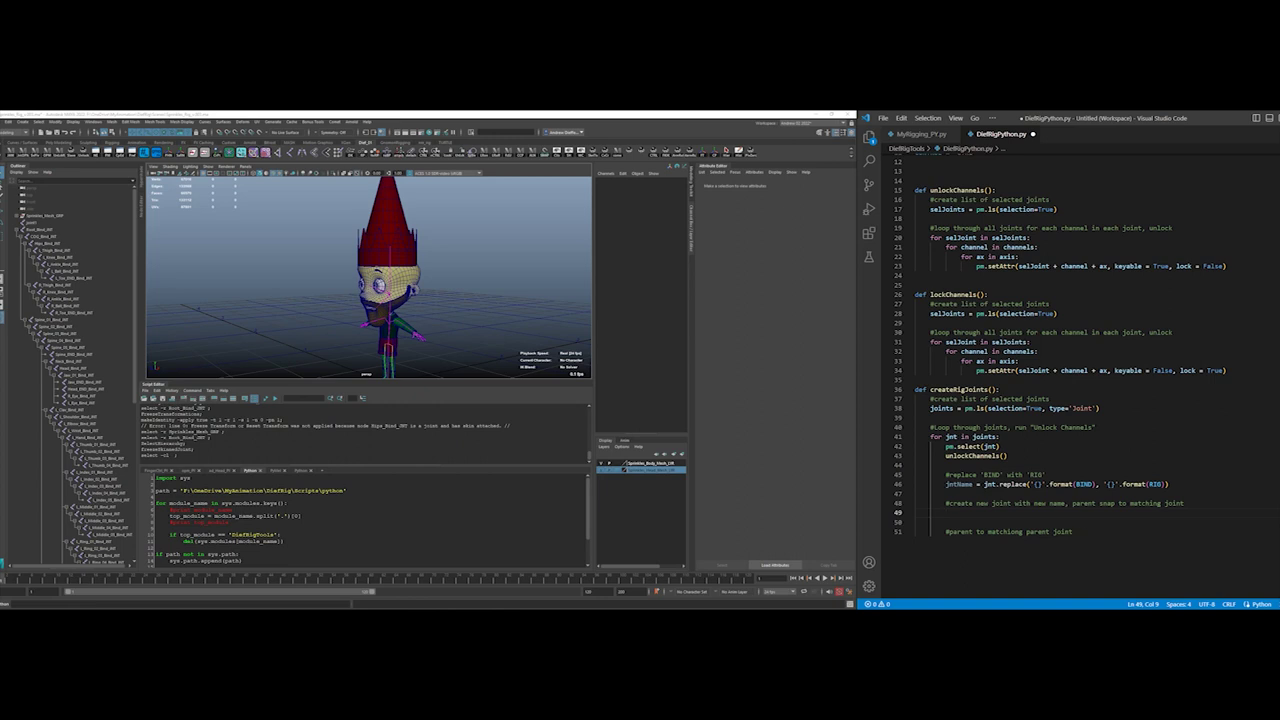
Write rigJoint = pm.joint(name = jntName on line 49, copying jntName from line 46
type("rigJoint")
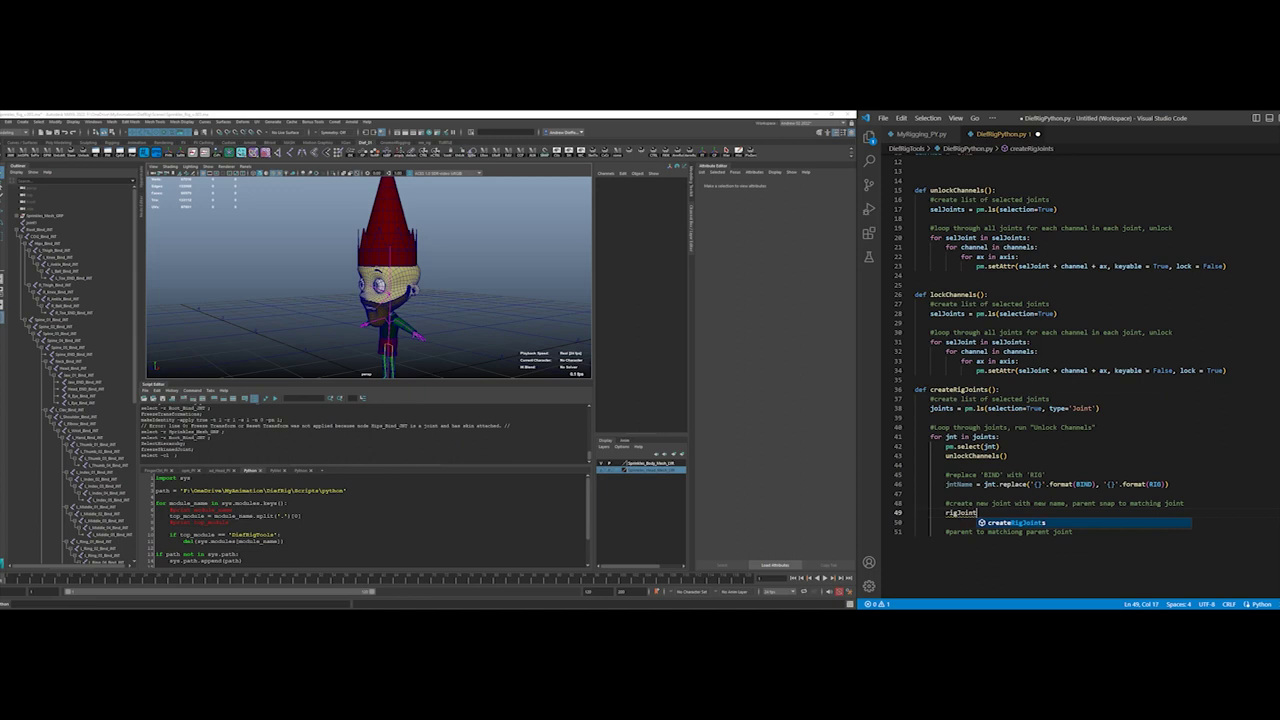
type(" = ")
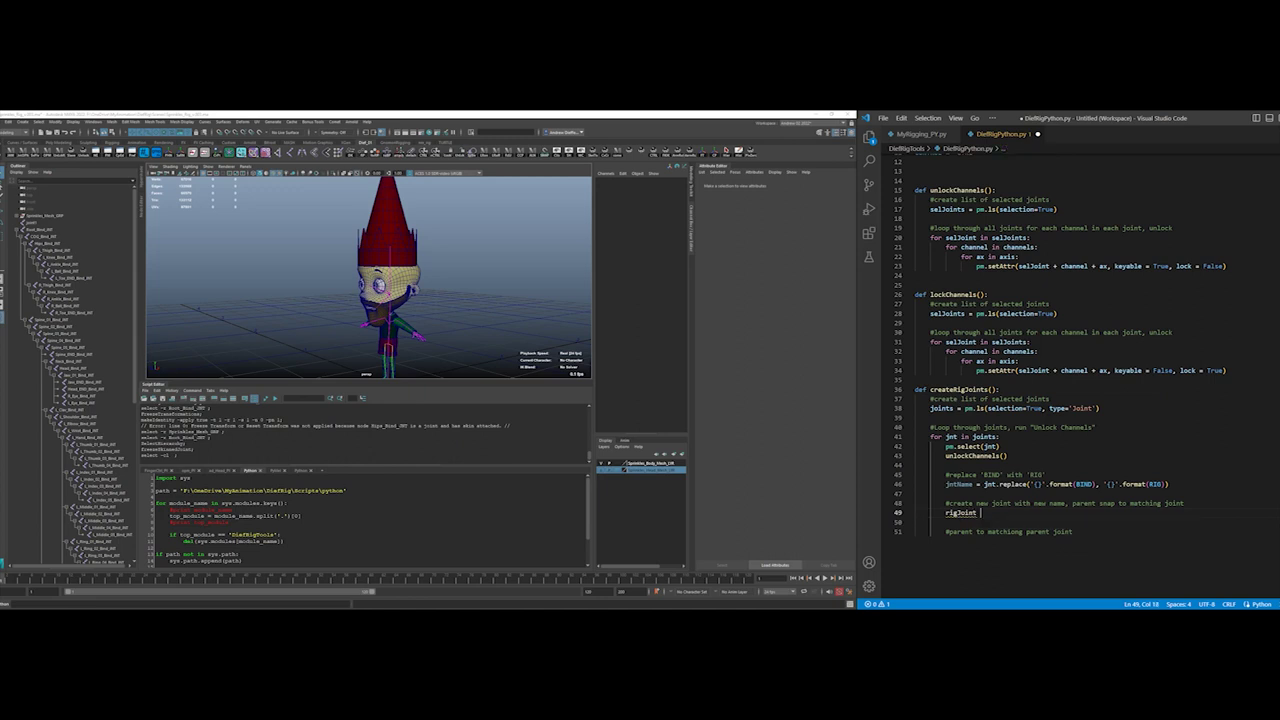
type("pm.joint")
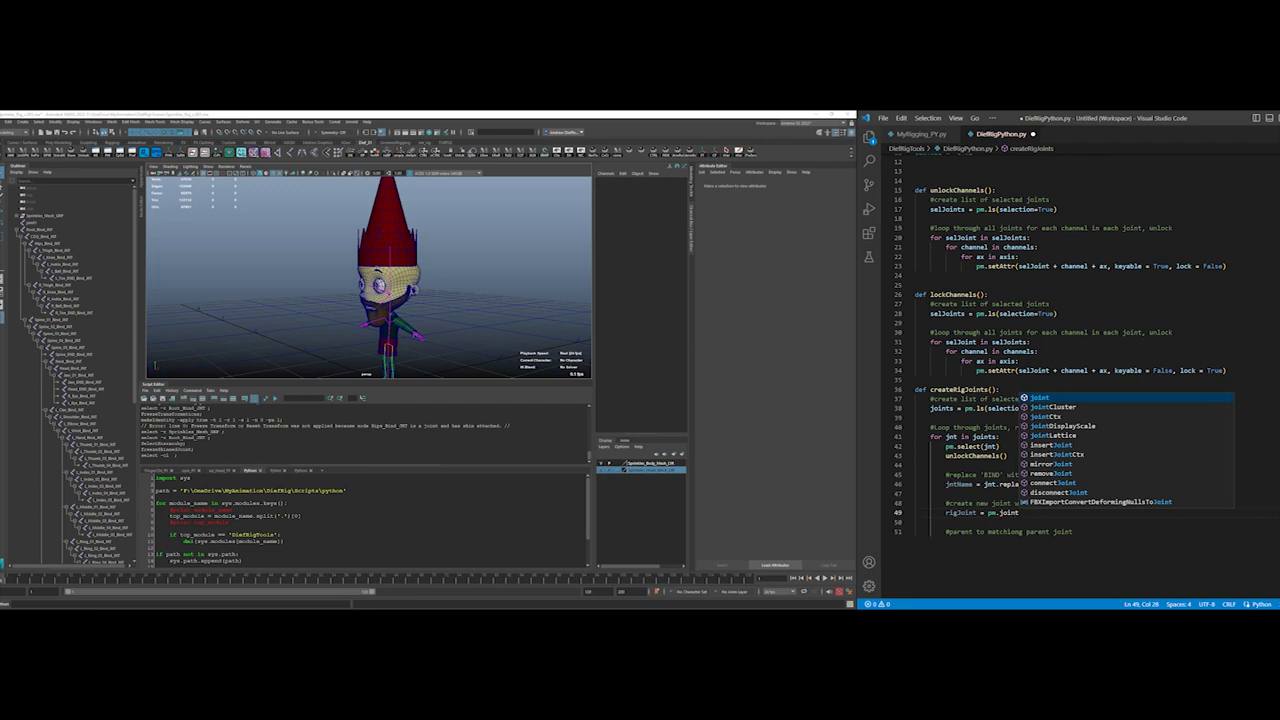
type("(")
type("name")
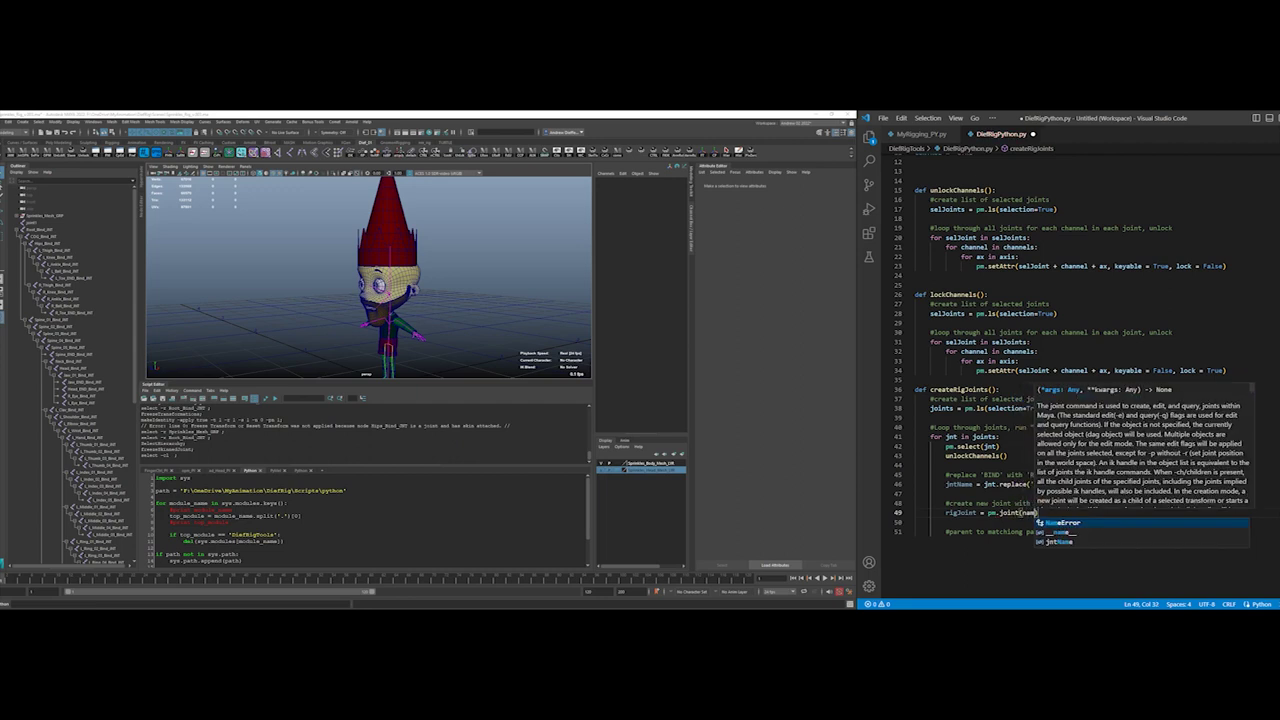
type(" = ")
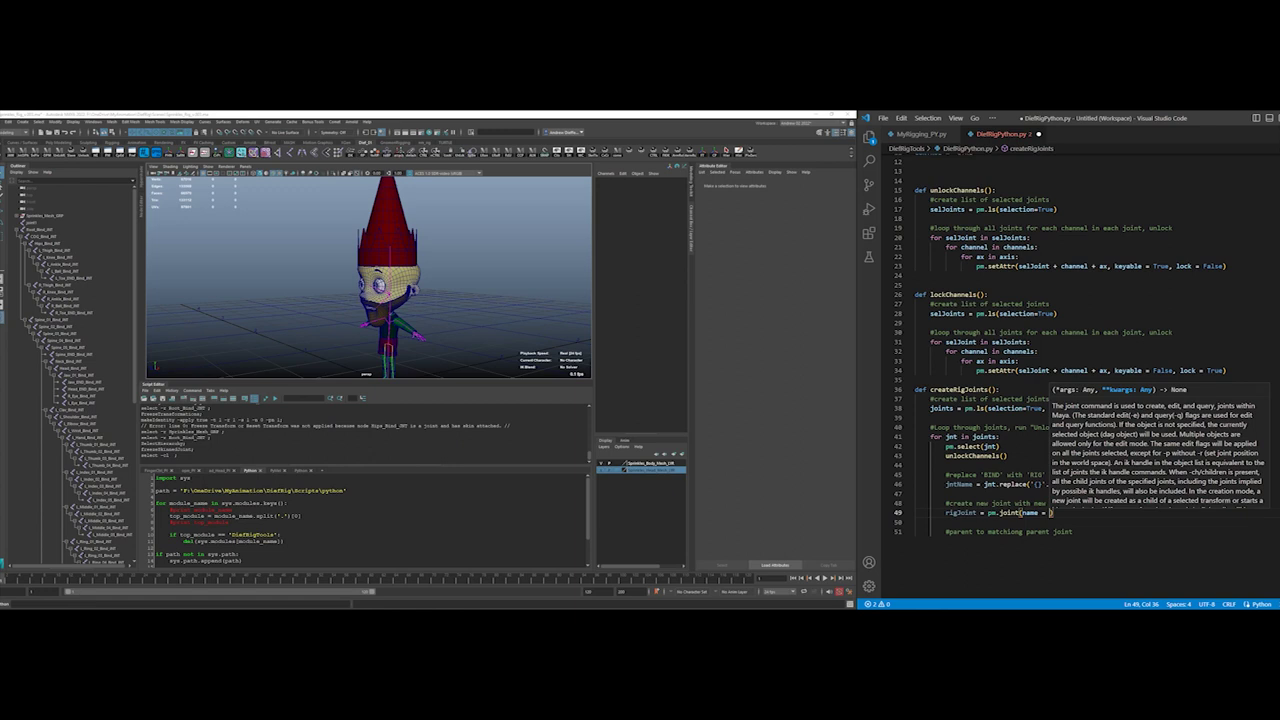
type("jnt")
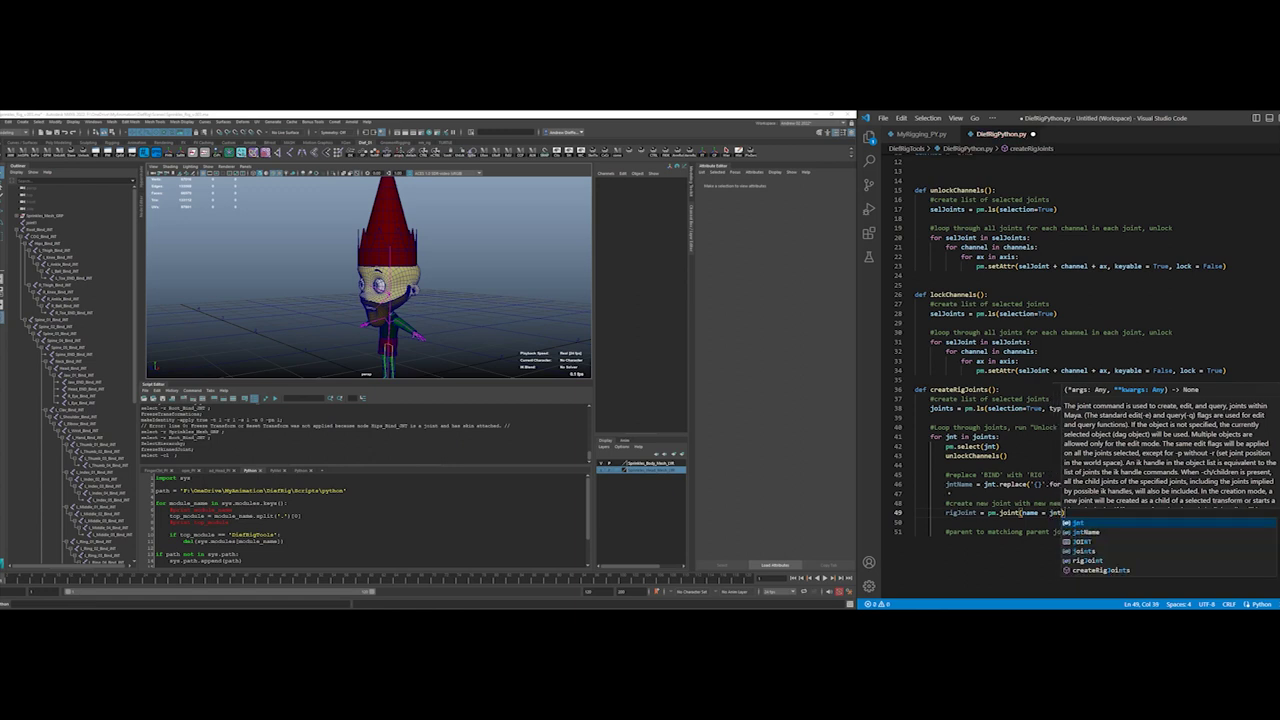
key("Escape")
double_click(959, 484)
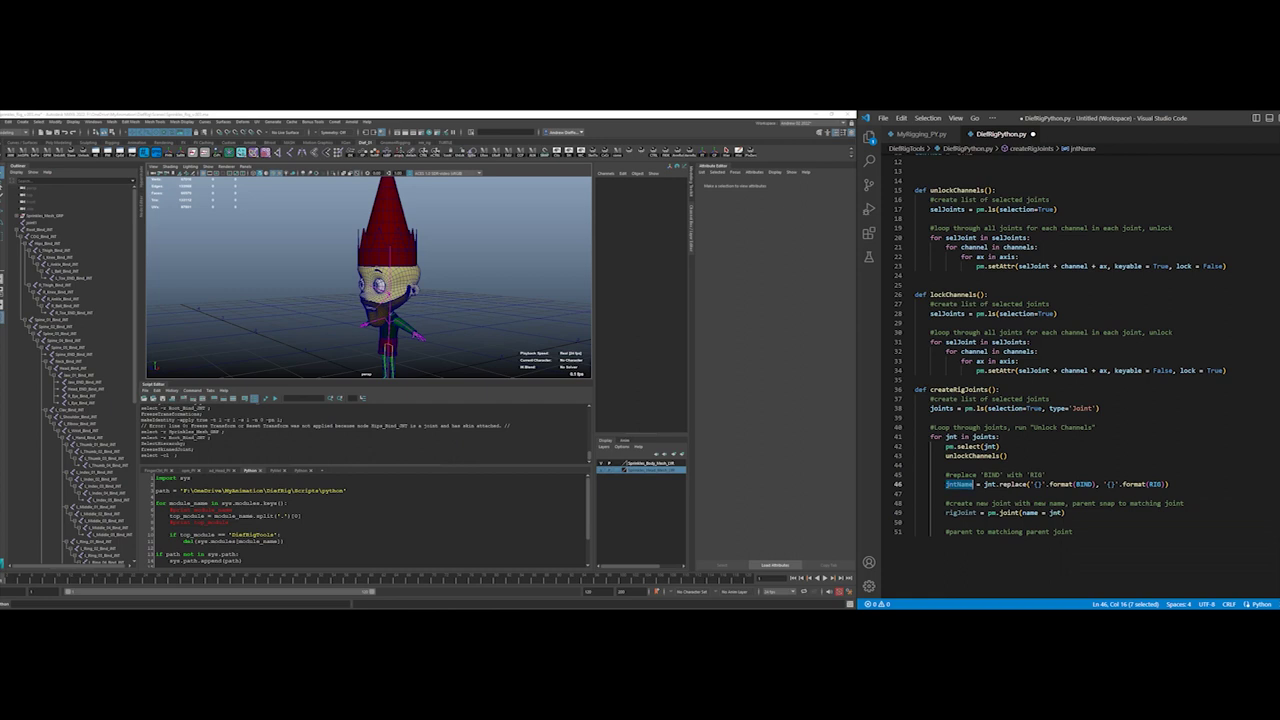
key("ctrl+c")
double_click(1056, 513)
key("ctrl+v")
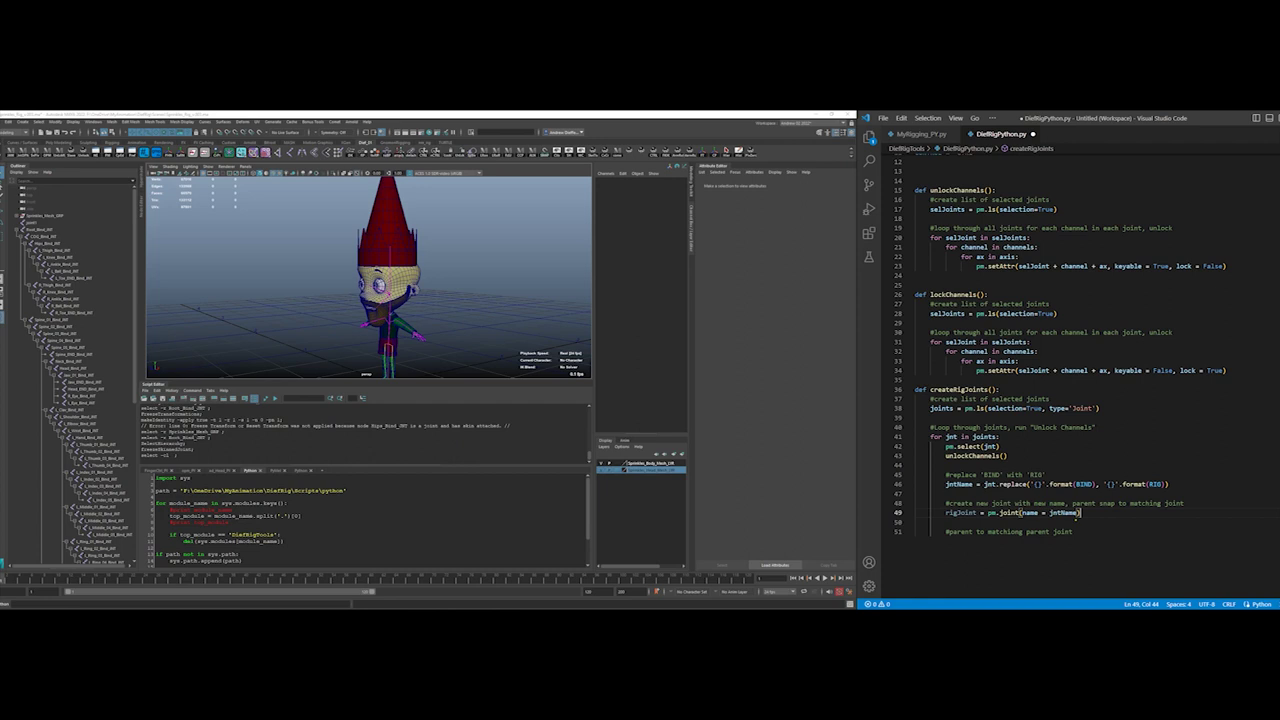
Close the joint call and start line 50 with pm.delete and parentConstraint
type(")")
key("Return")
type("p")
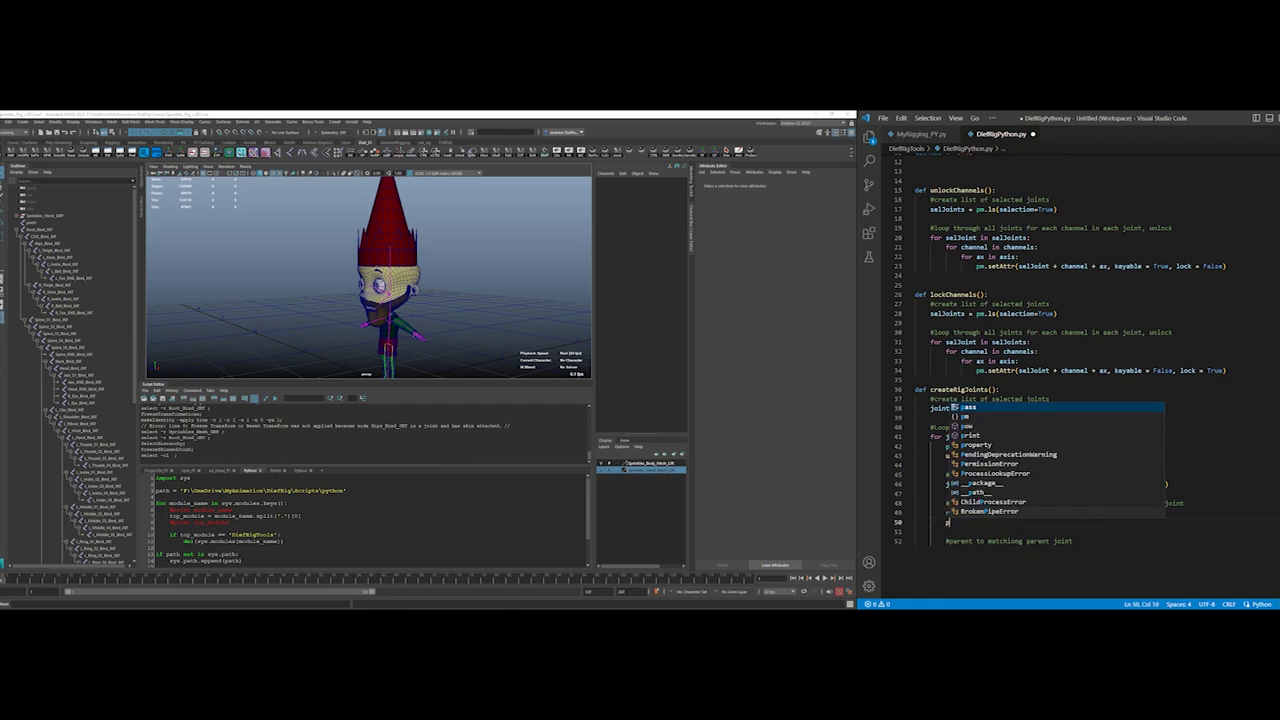
type("m.delete")
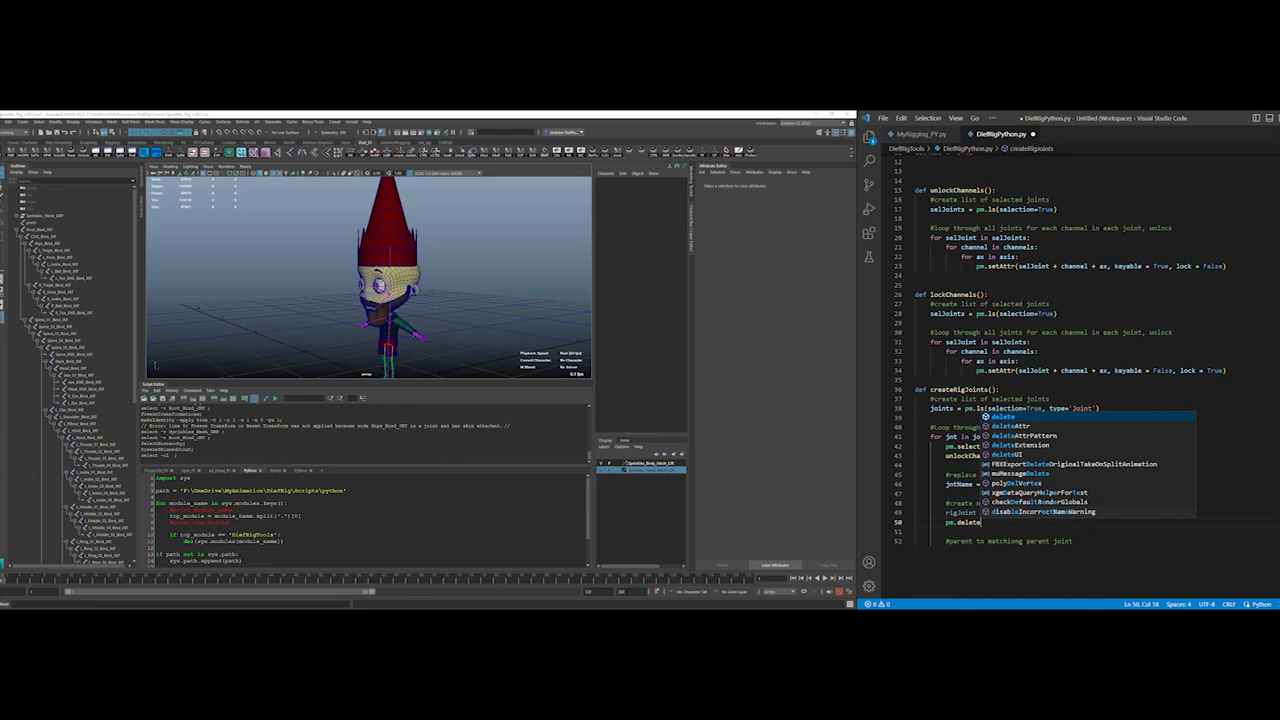
type(".paren")
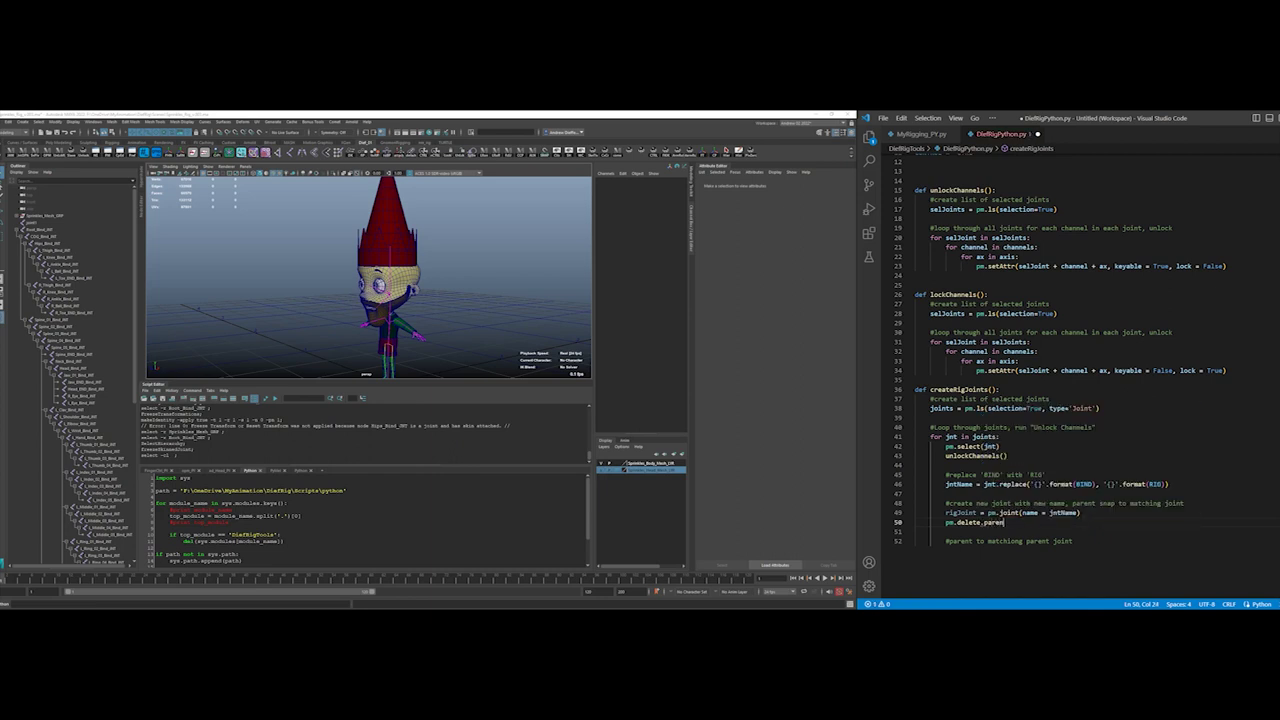
type("t(onstr")
type("aint")
Fix the parentConstraint typo and add the pm. prefix before it on line 50
key("Left")
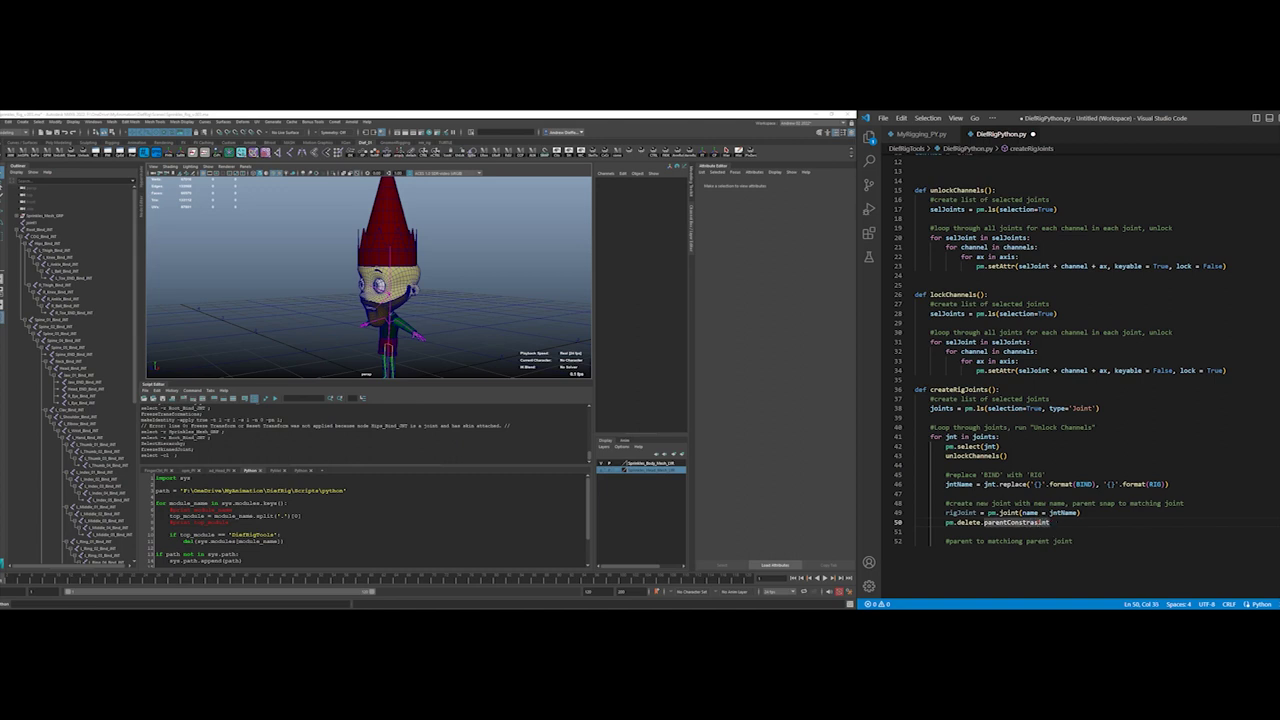
key("BackSpace")
key("End")
left_click(983, 524)
type("pm.")
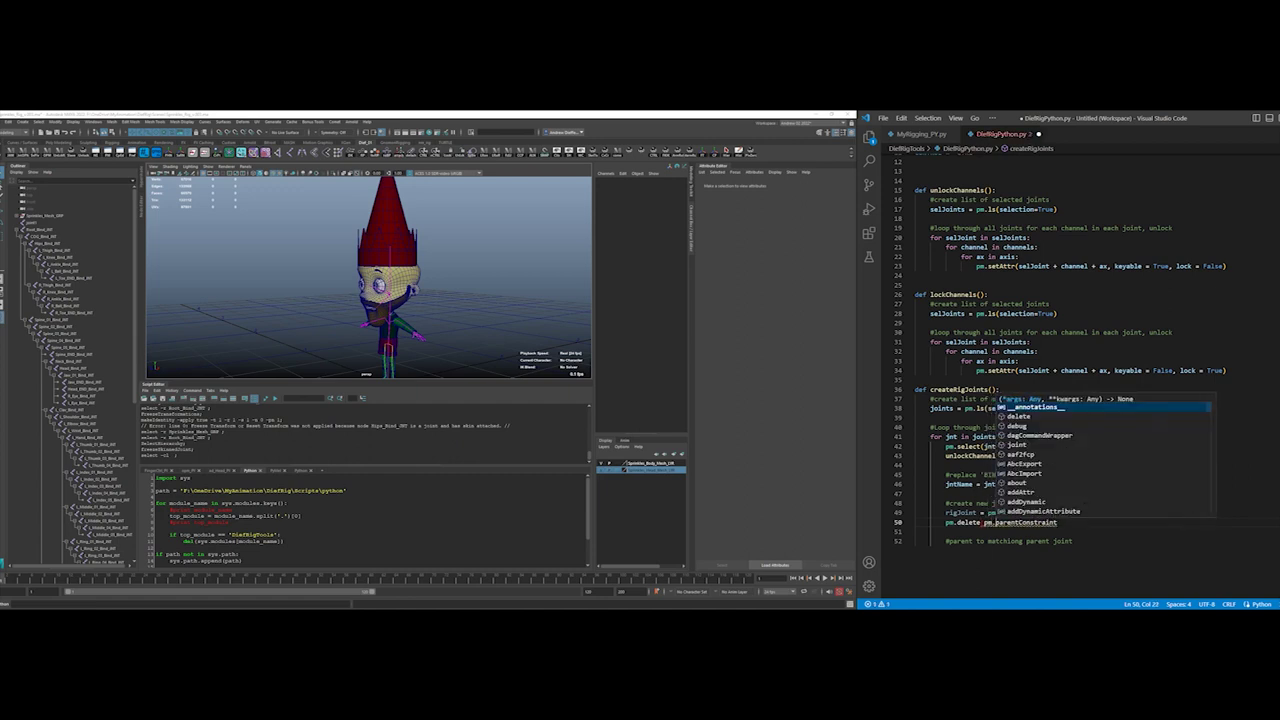
left_click(1081, 522)
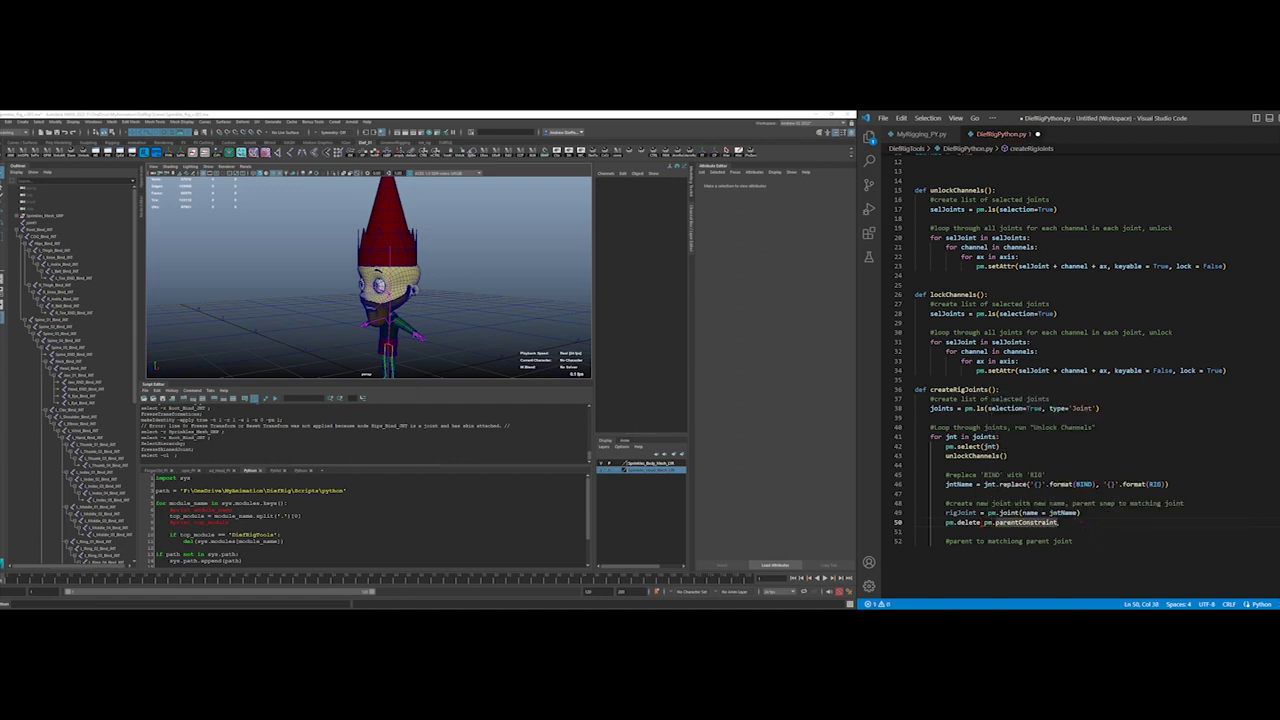
key("Left")
key("Left")
key("Left")
Pass jnt and rigJoint as the parentConstraint arguments on line 50, then check it in Maya
type("(")
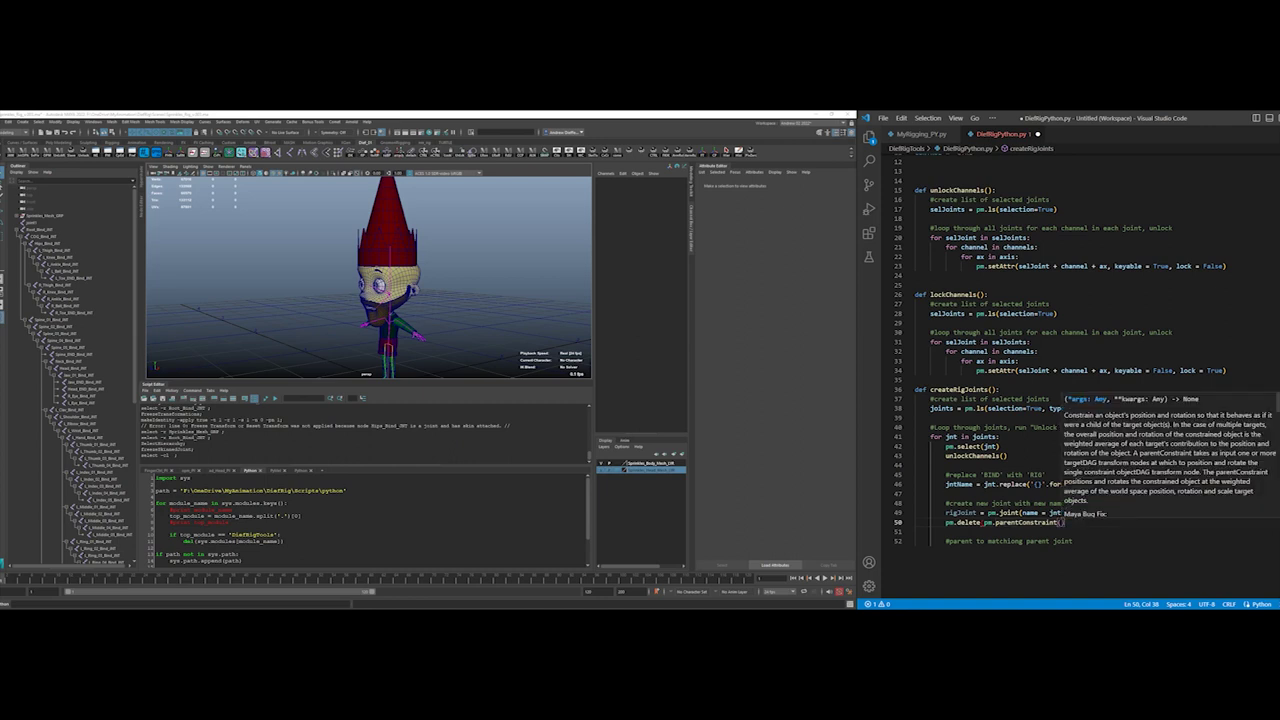
type("jnt")
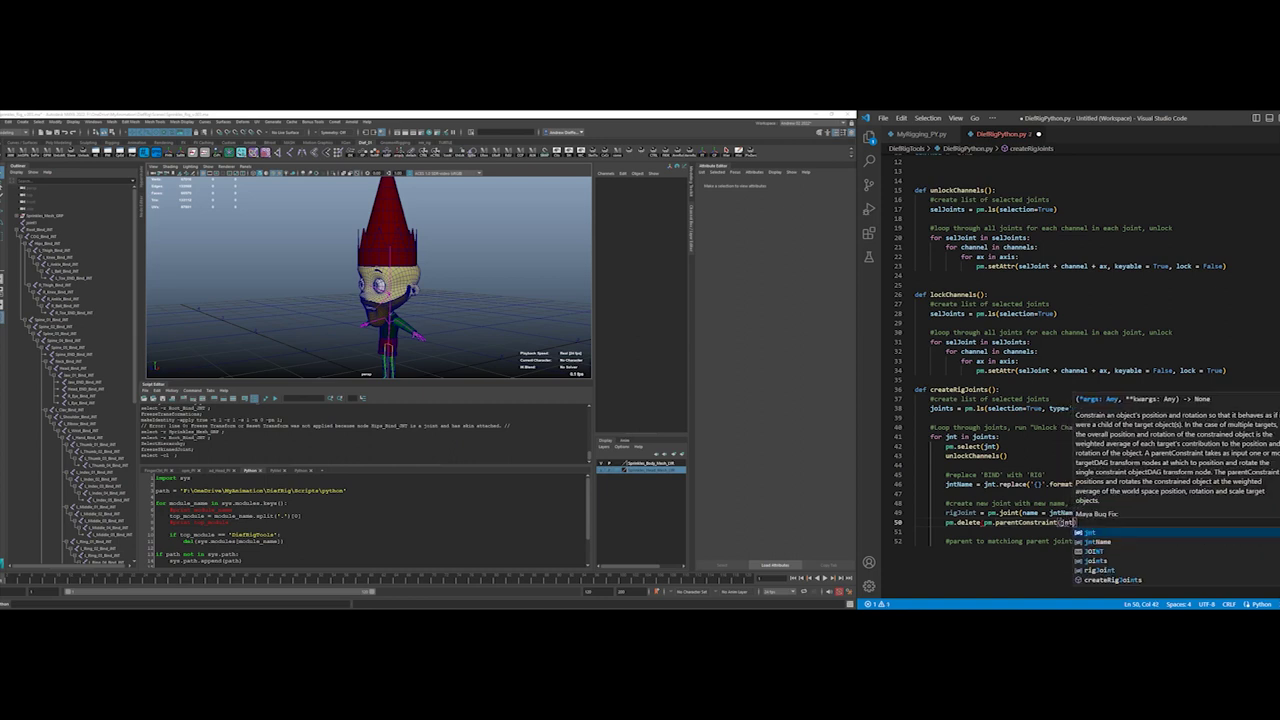
type(", rig")
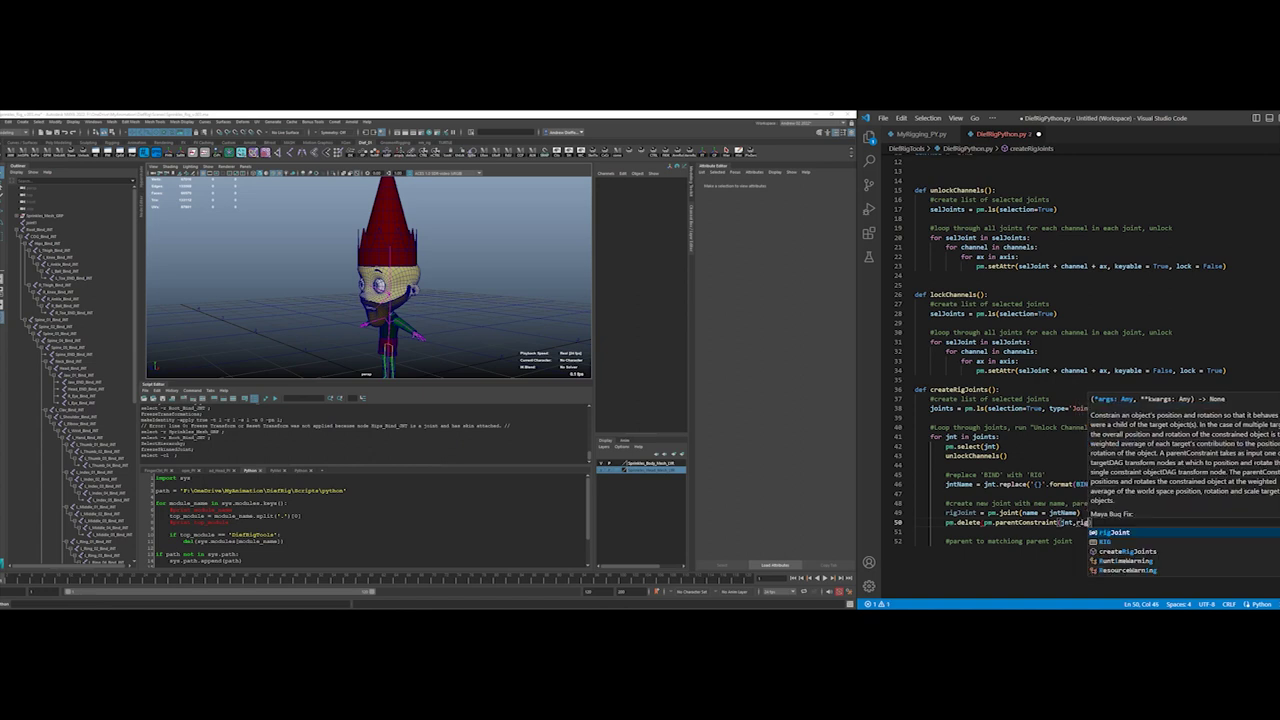
type("Jo")
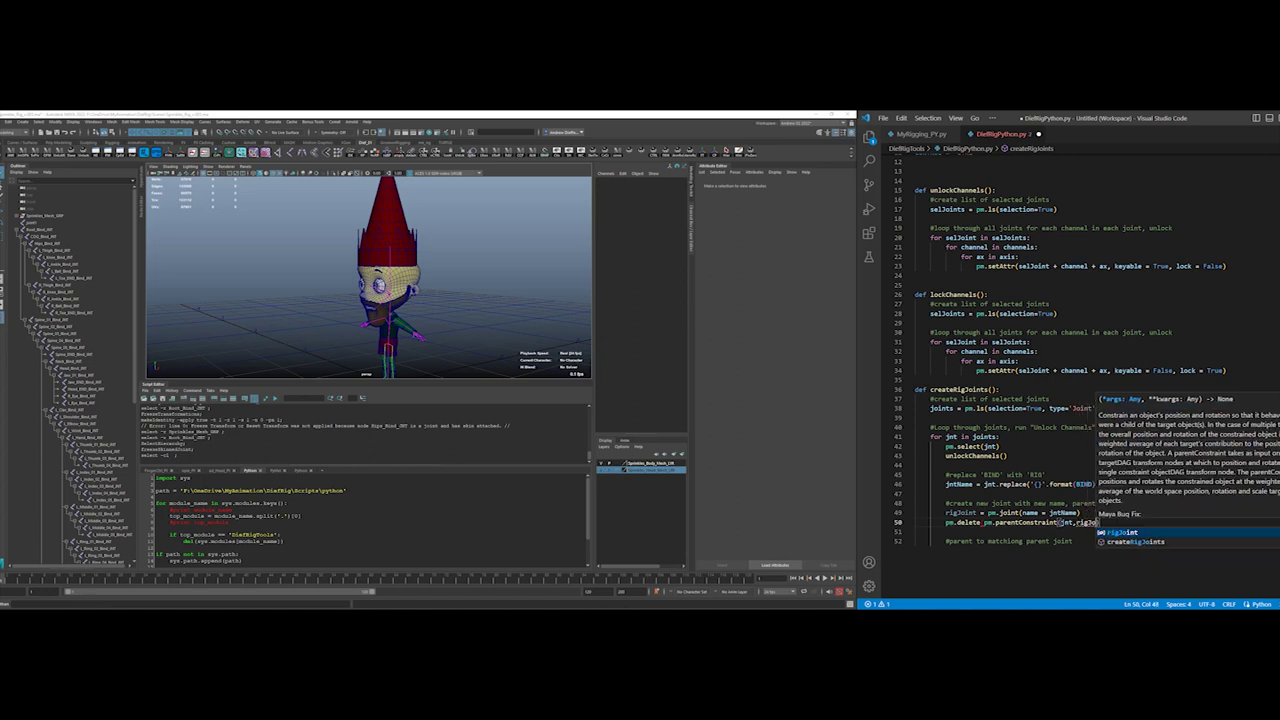
key("Tab")
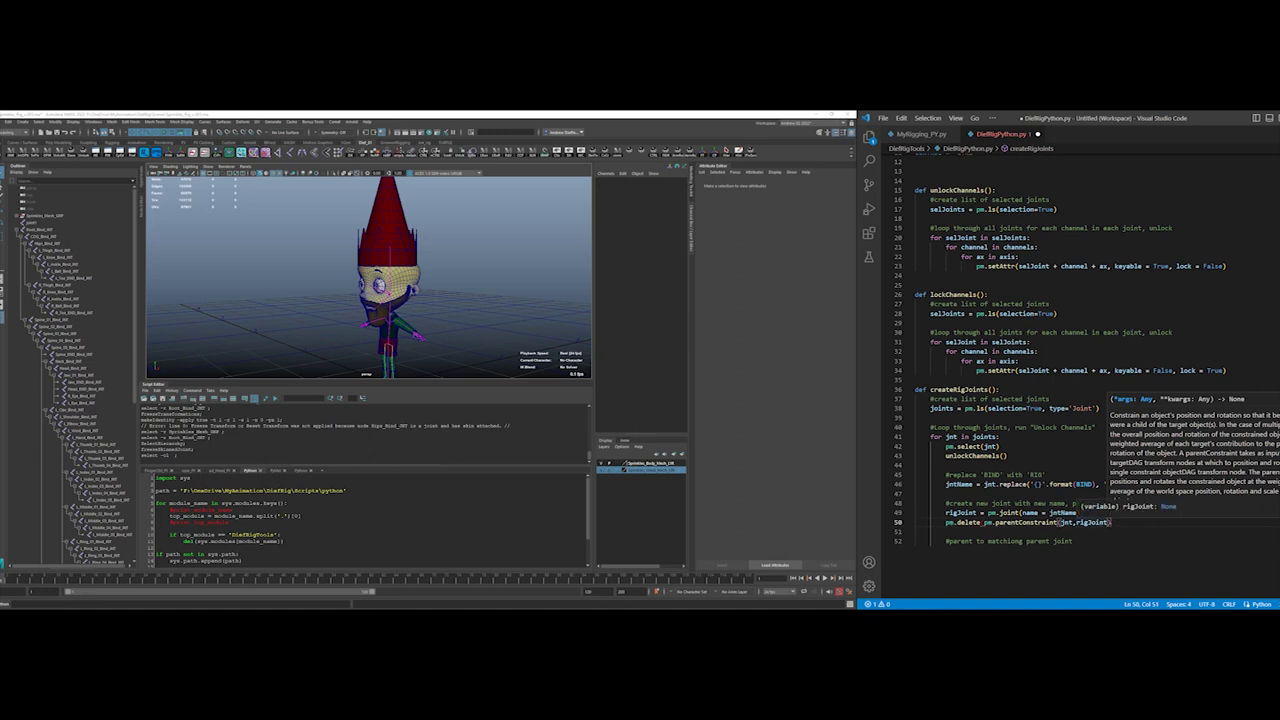
type(",")
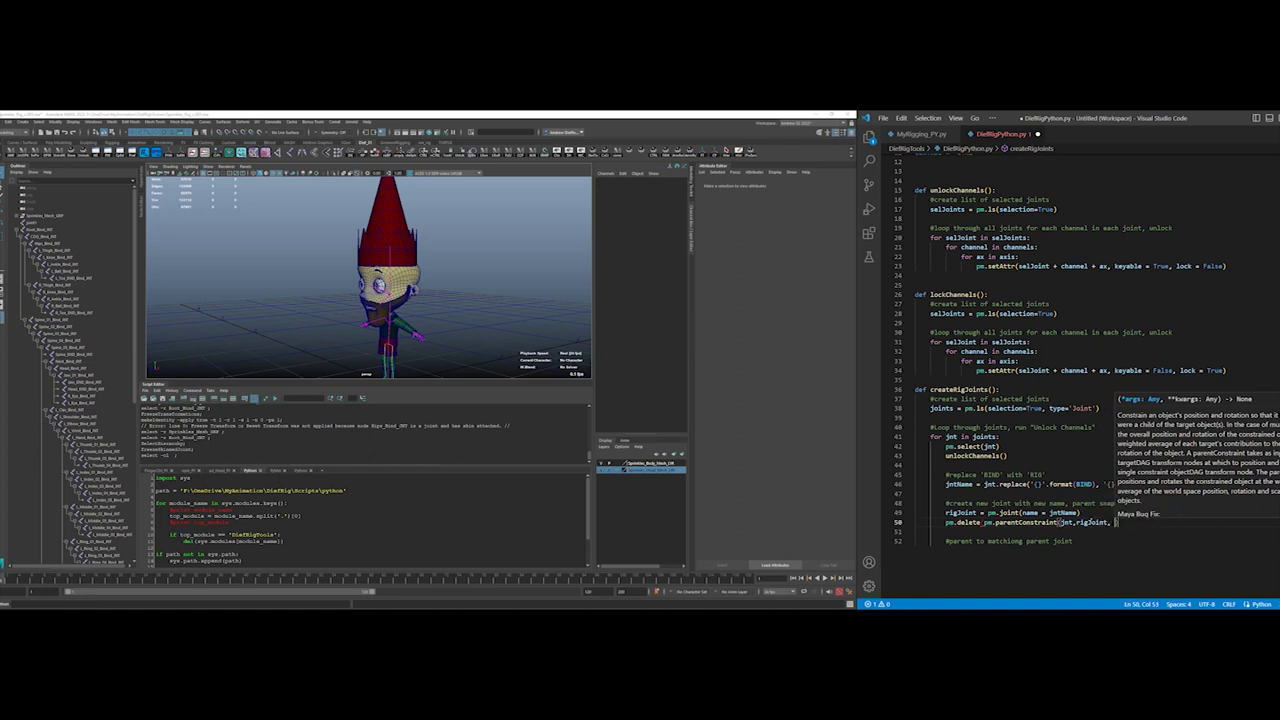
mouse_move(1022, 522)
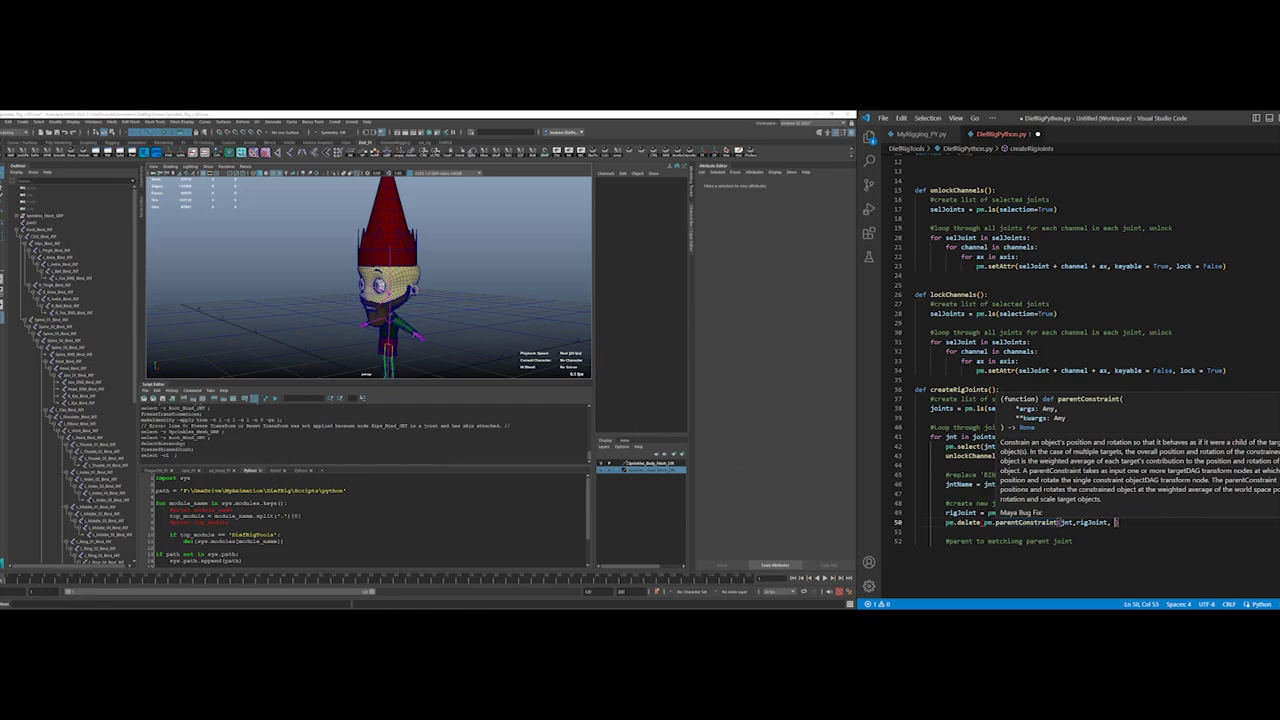
double_click(1045, 522)
key("ctrl+c")
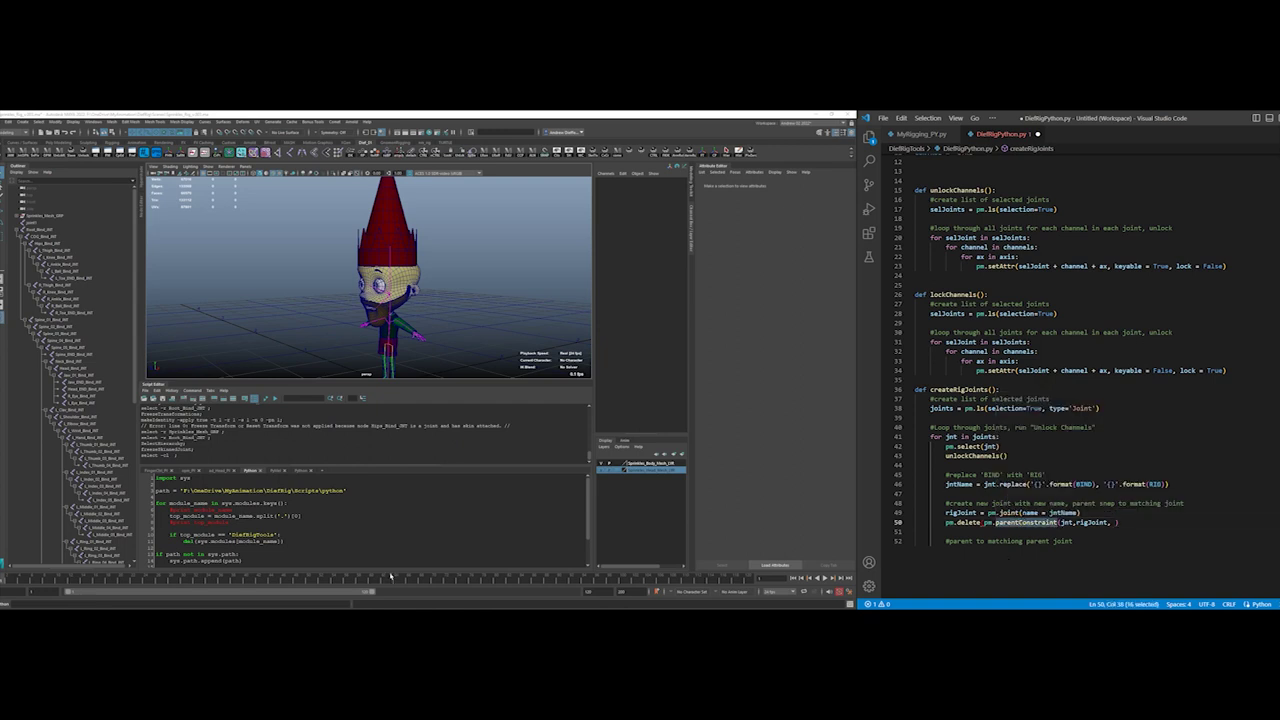
left_click(335, 547)
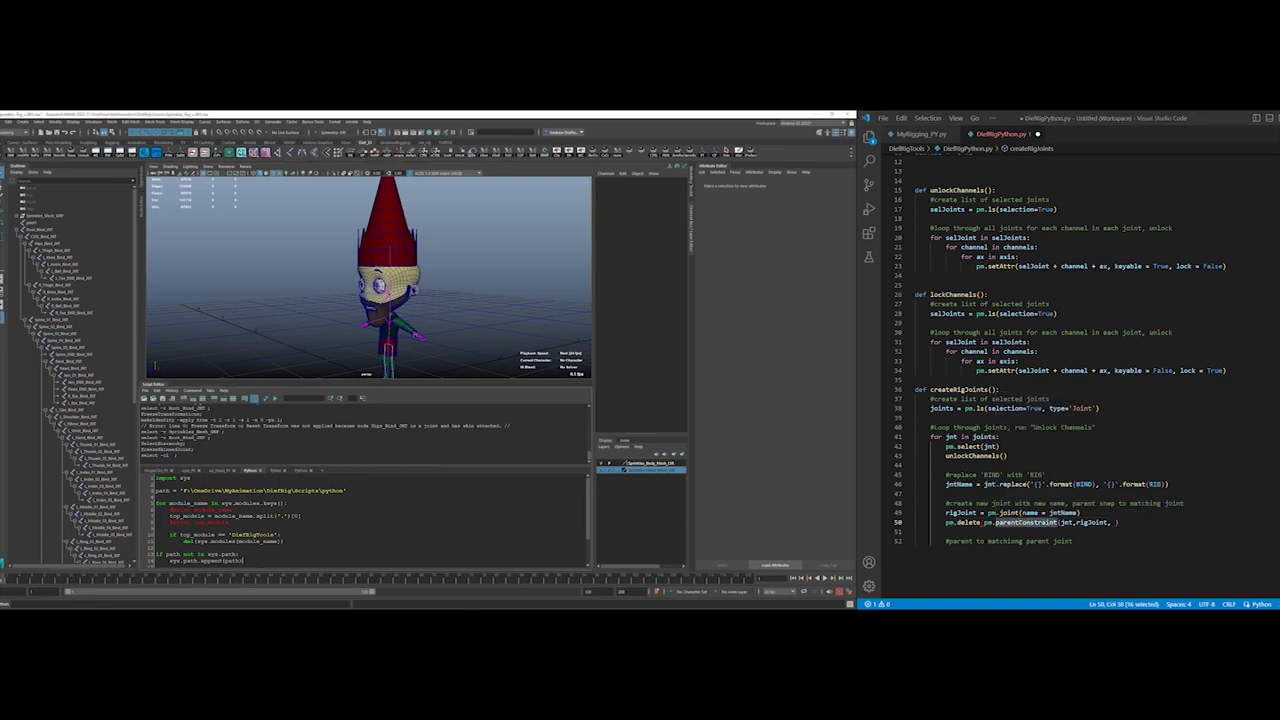
key("Return")
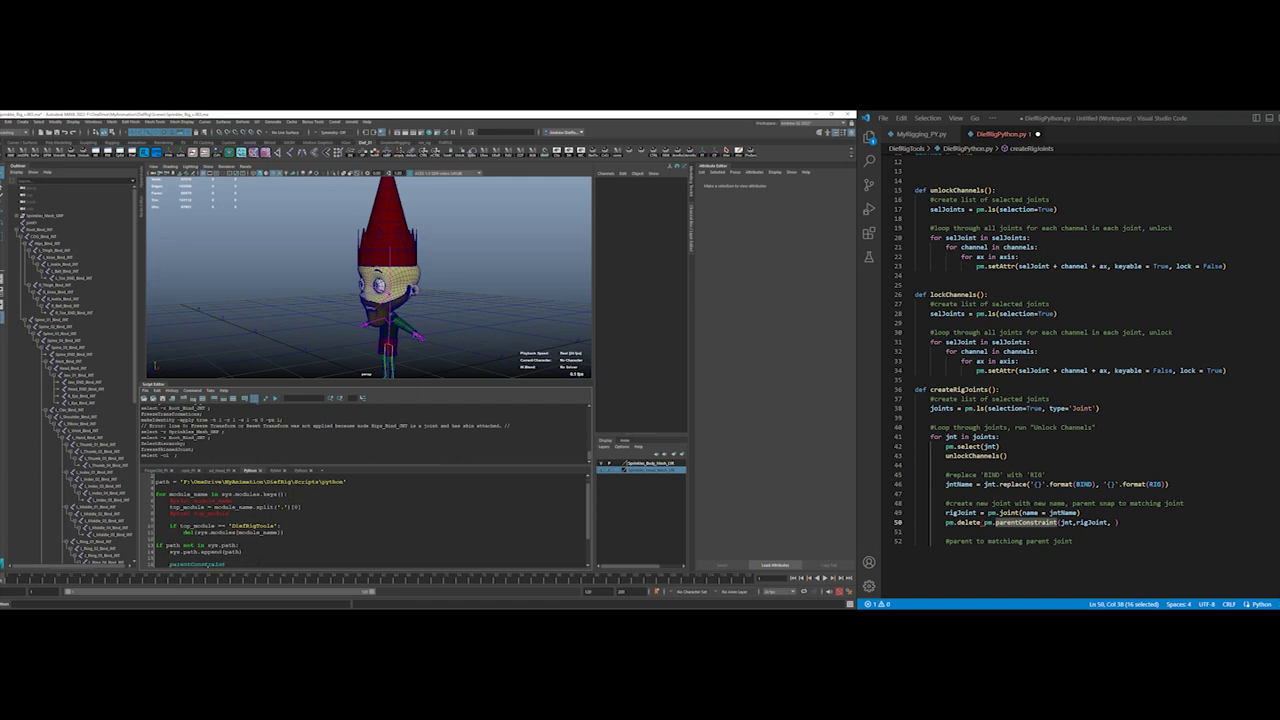
right_click(217, 571)
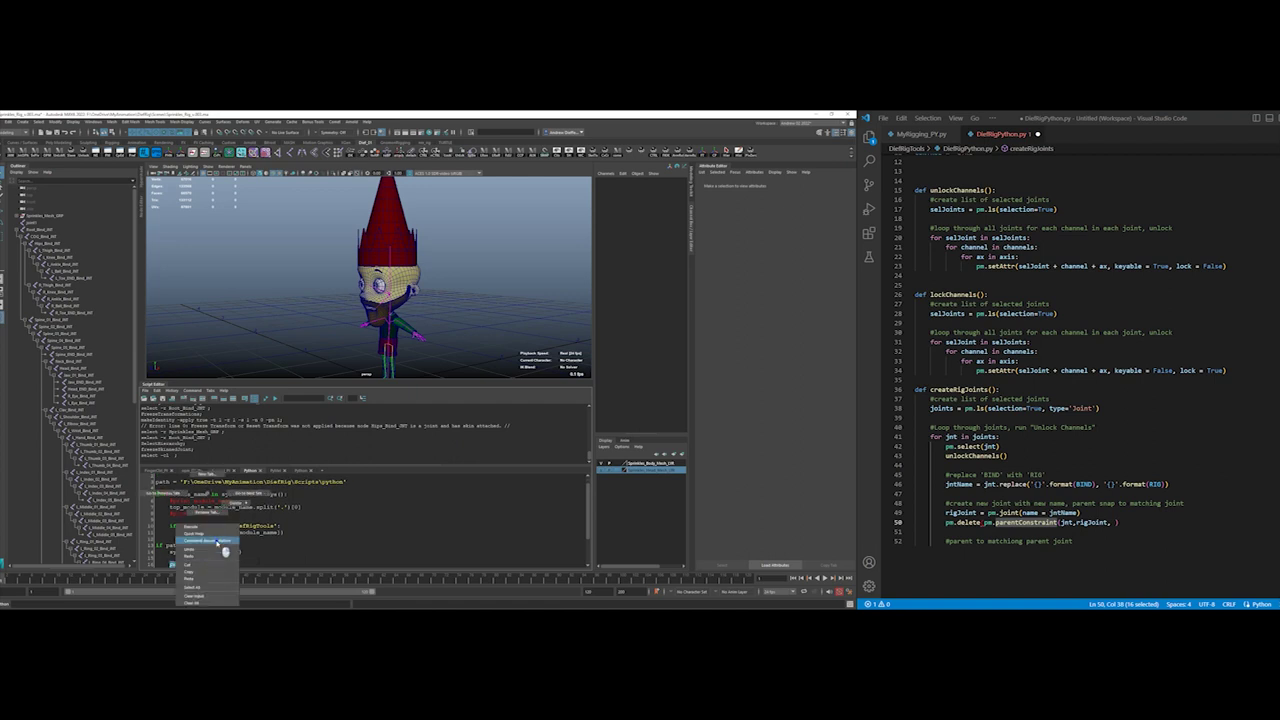
left_click(216, 578)
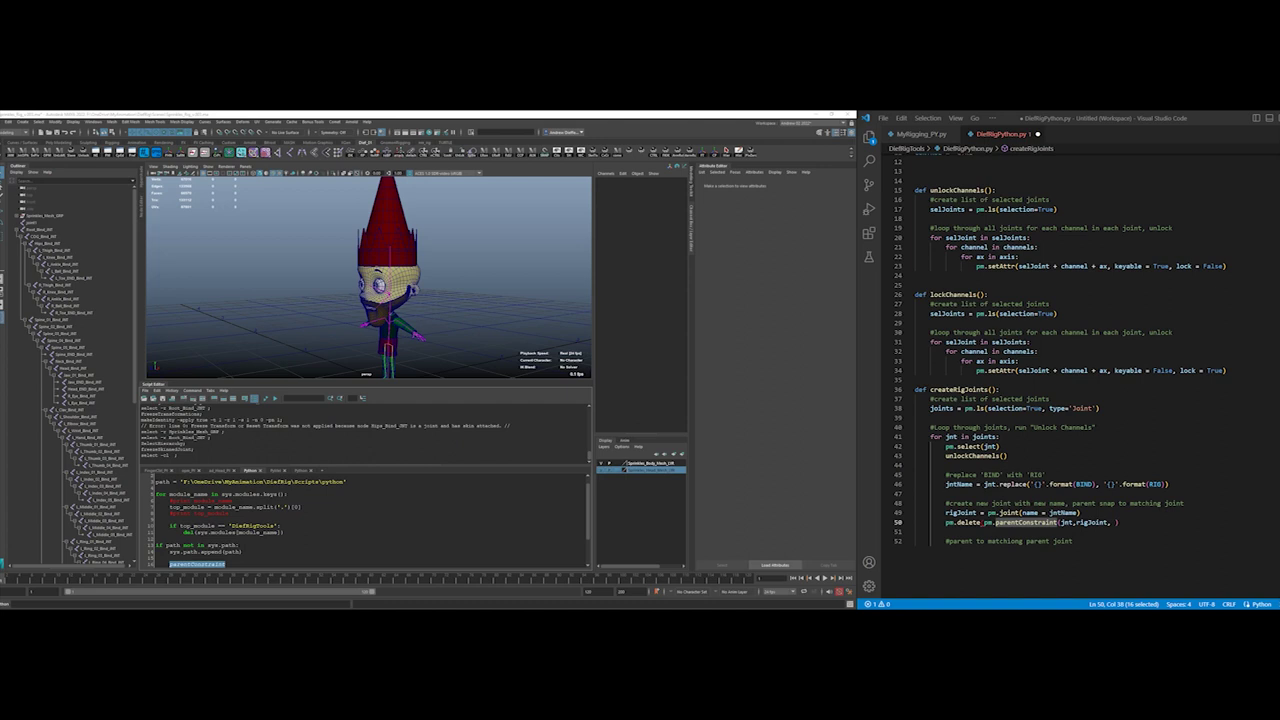
scroll(259, 299, "down", 3)
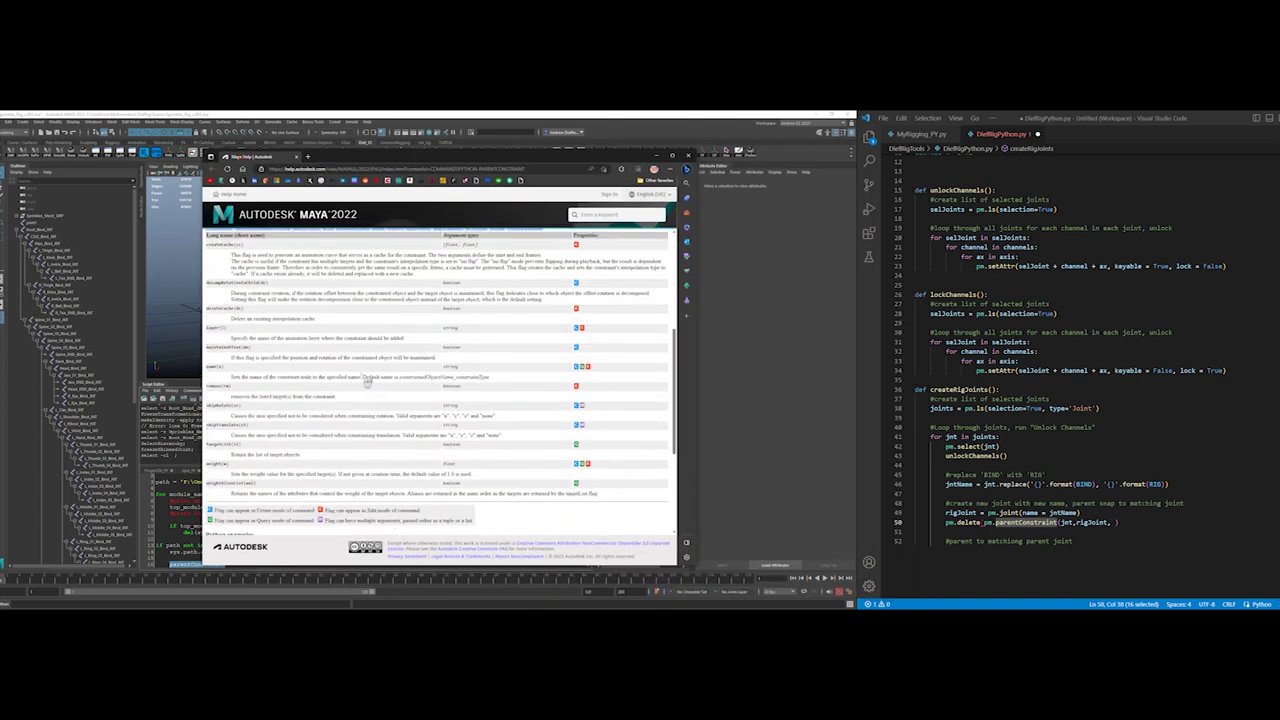
scroll(259, 299, "up", 3)
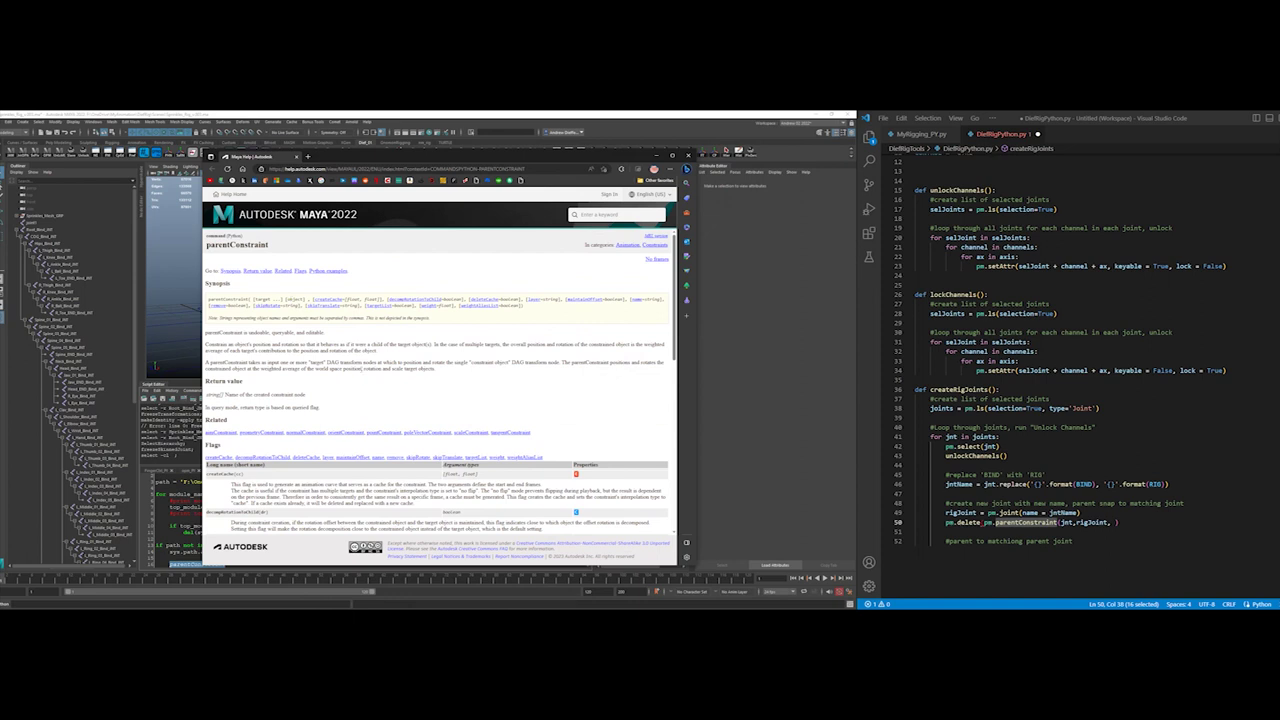
scroll(362, 373, "down", 5)
scroll(362, 373, "down", 5)
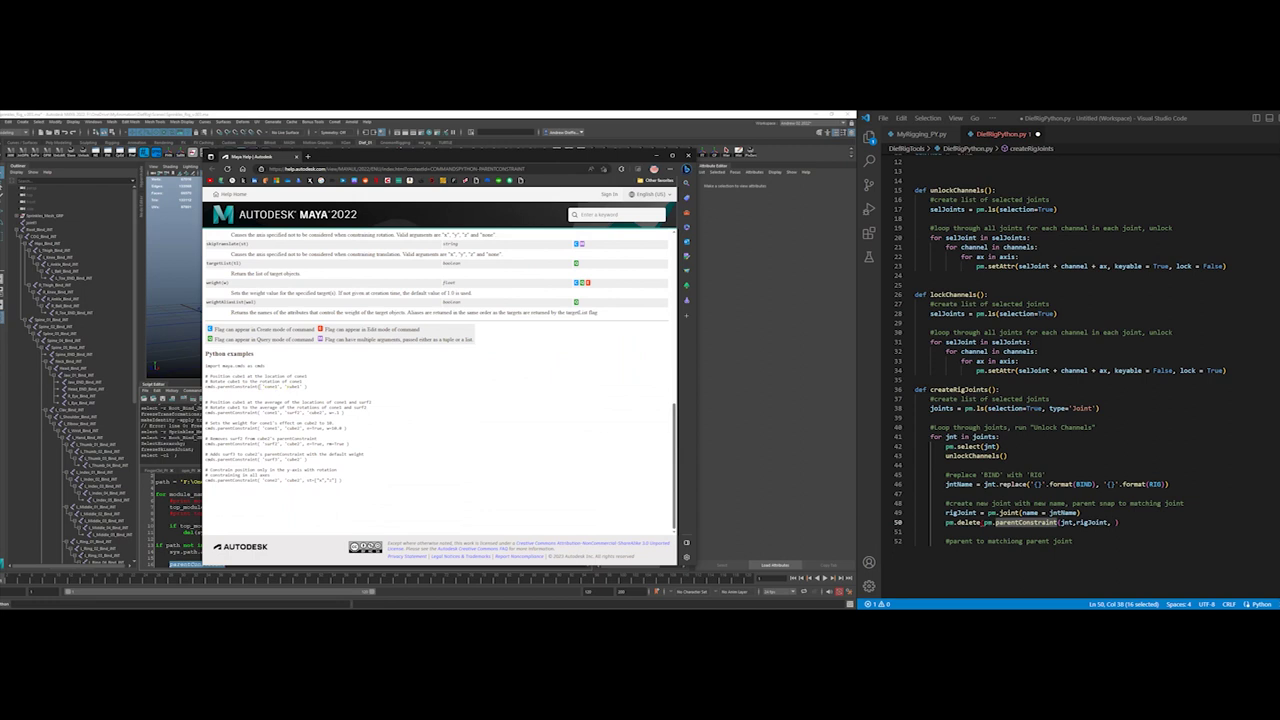
left_click_drag(259, 387, 318, 387)
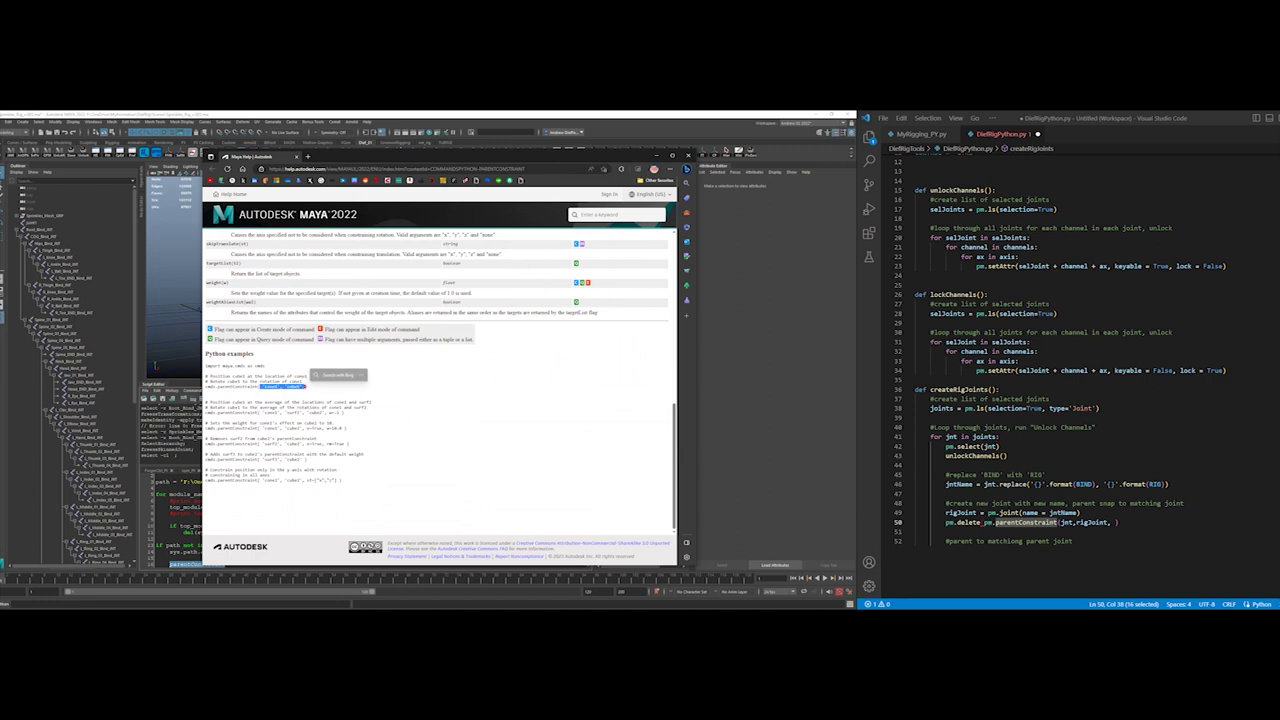
left_click(430, 290)
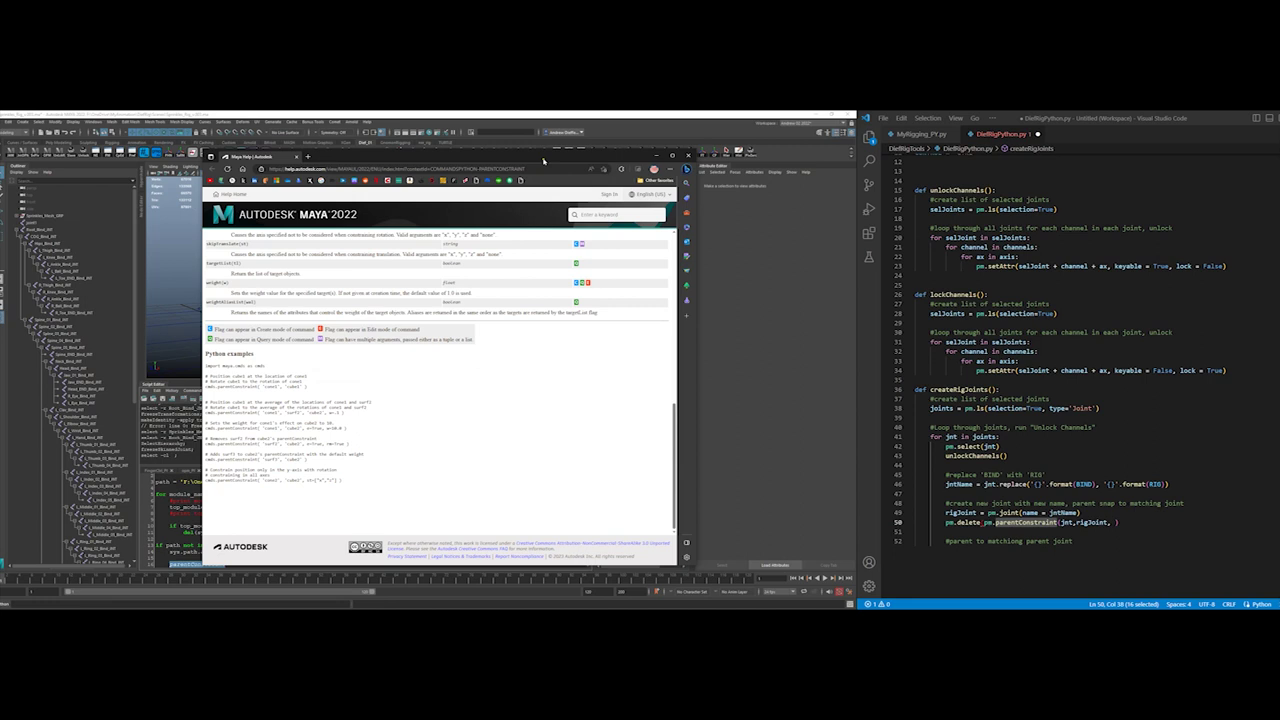
left_click(656, 156)
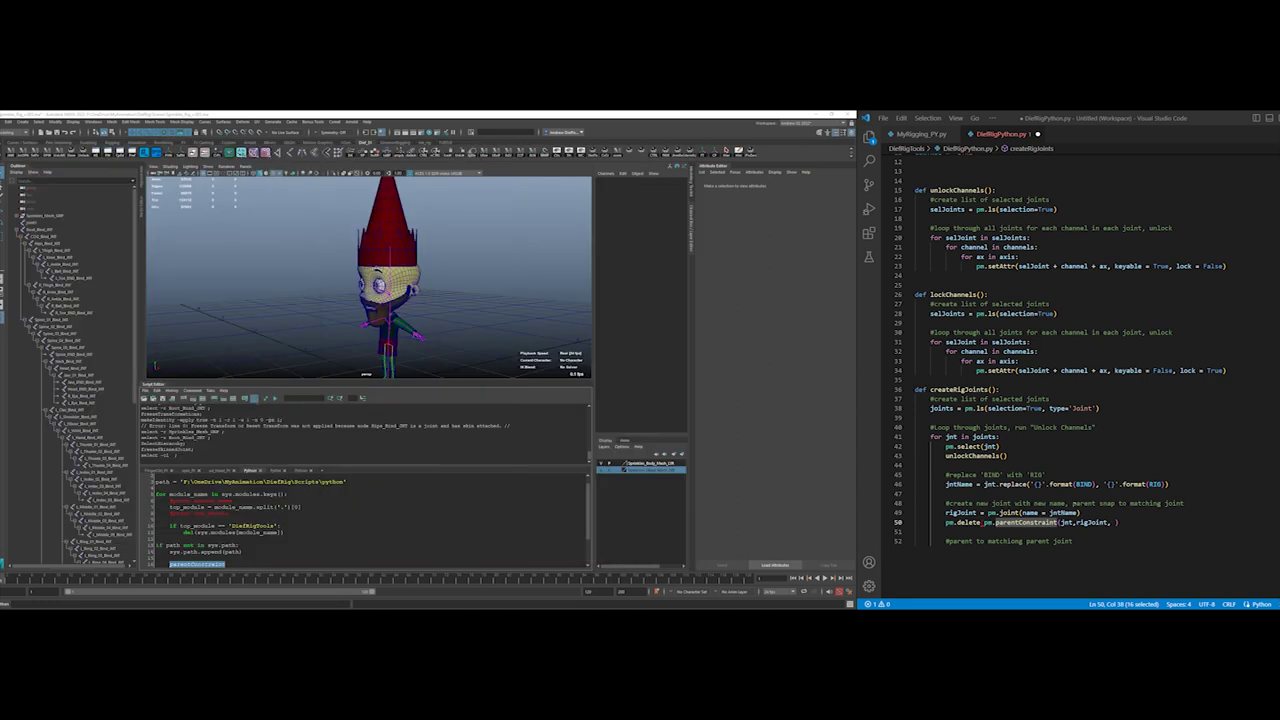
Add mo = False to the parentConstraint call, correcting the mp typo
left_click(1114, 522)
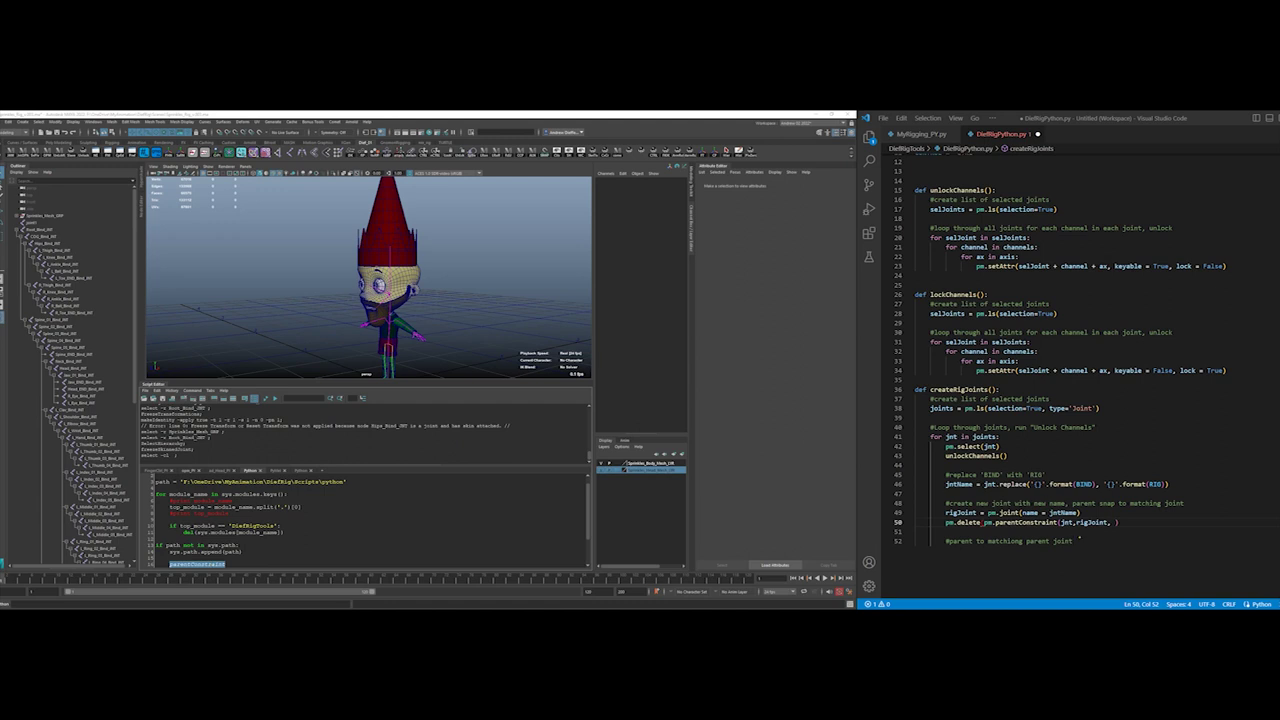
type(")")
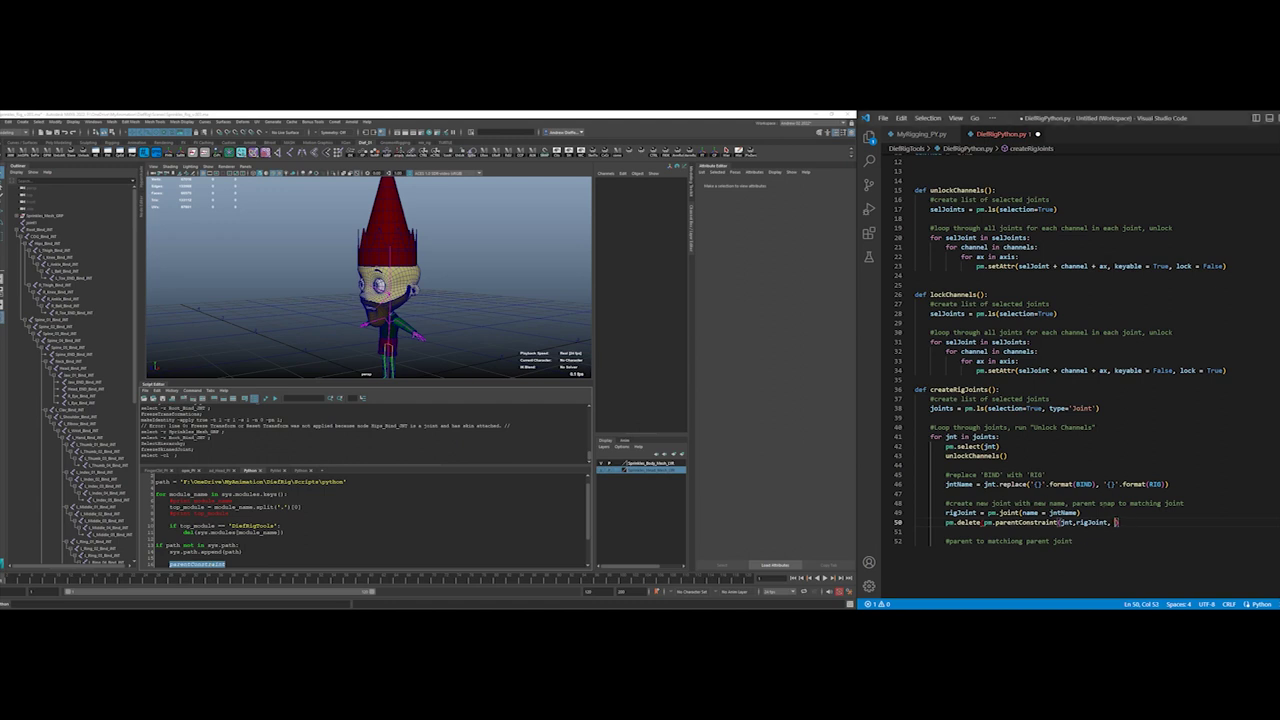
type("mo =Fa")
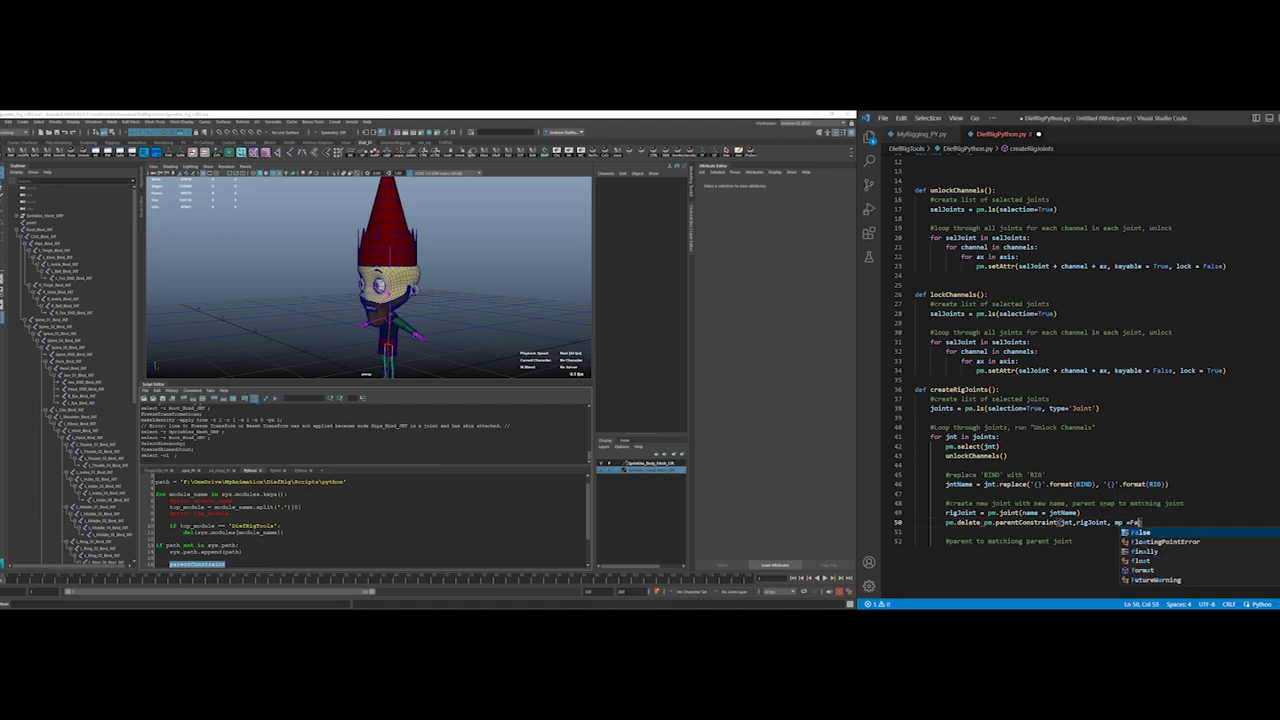
type("lse")
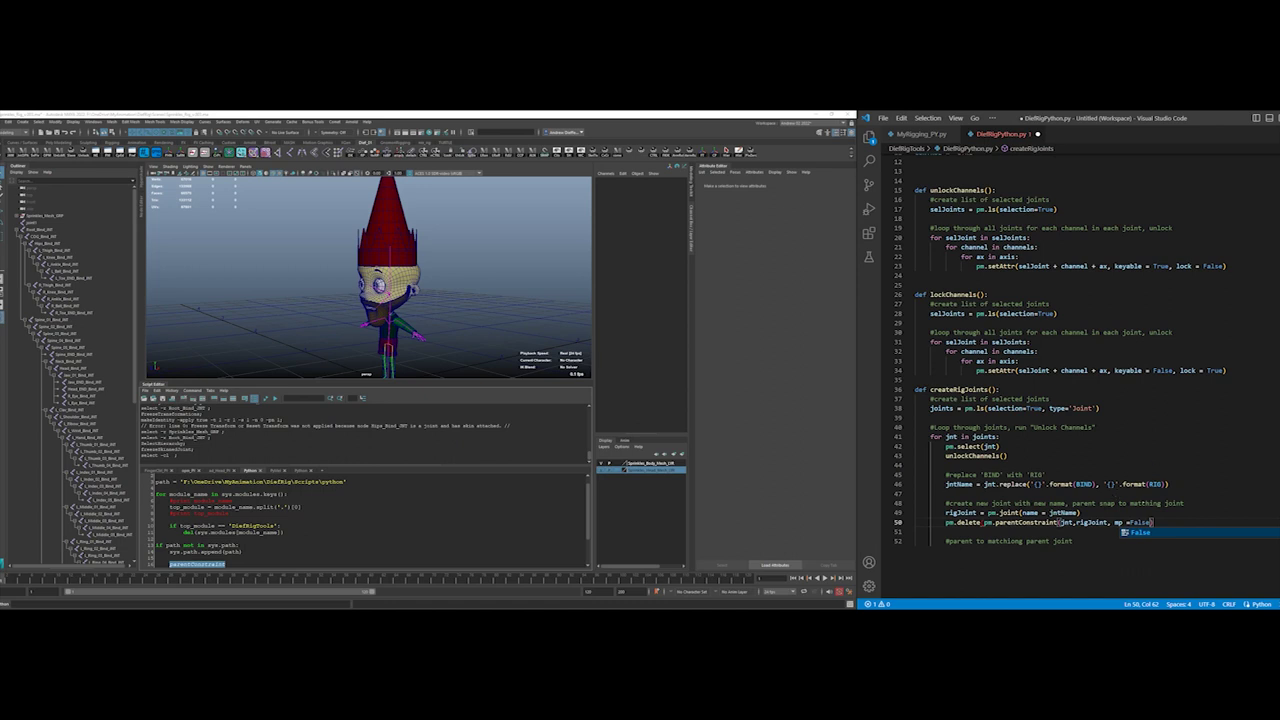
key("Escape")
left_click_drag(1123, 522, 1119, 522)
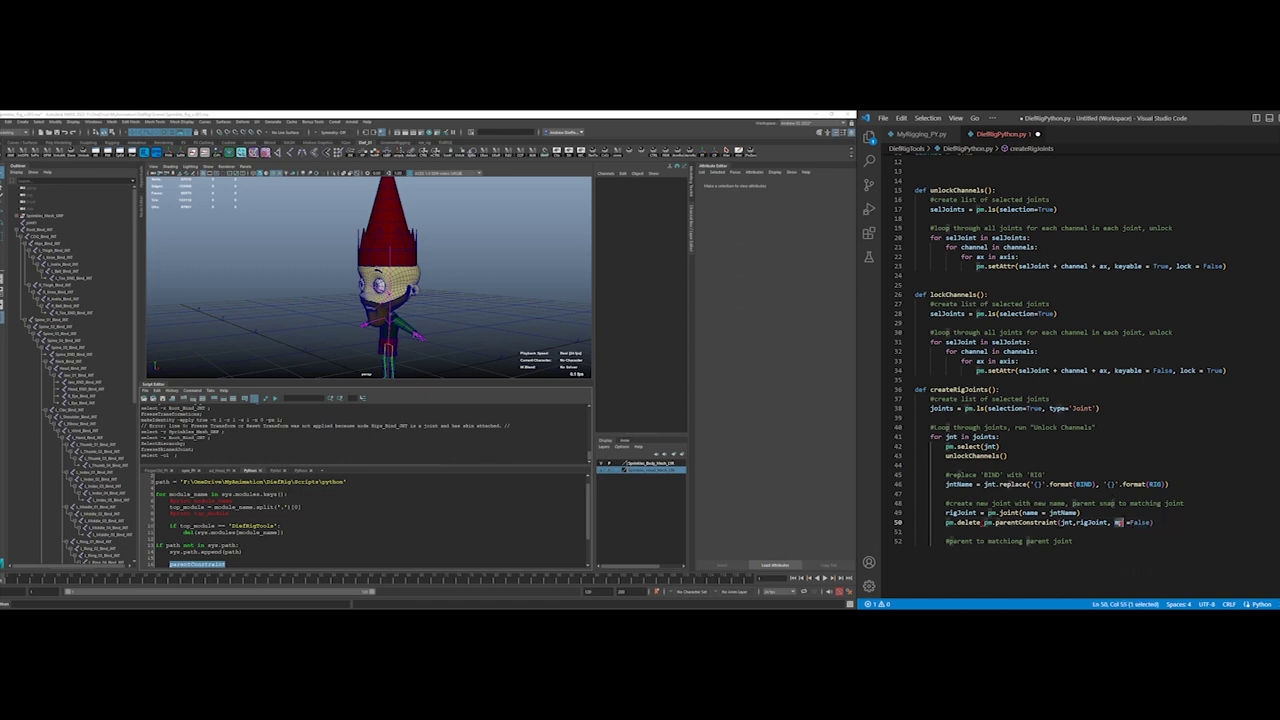
type("o")
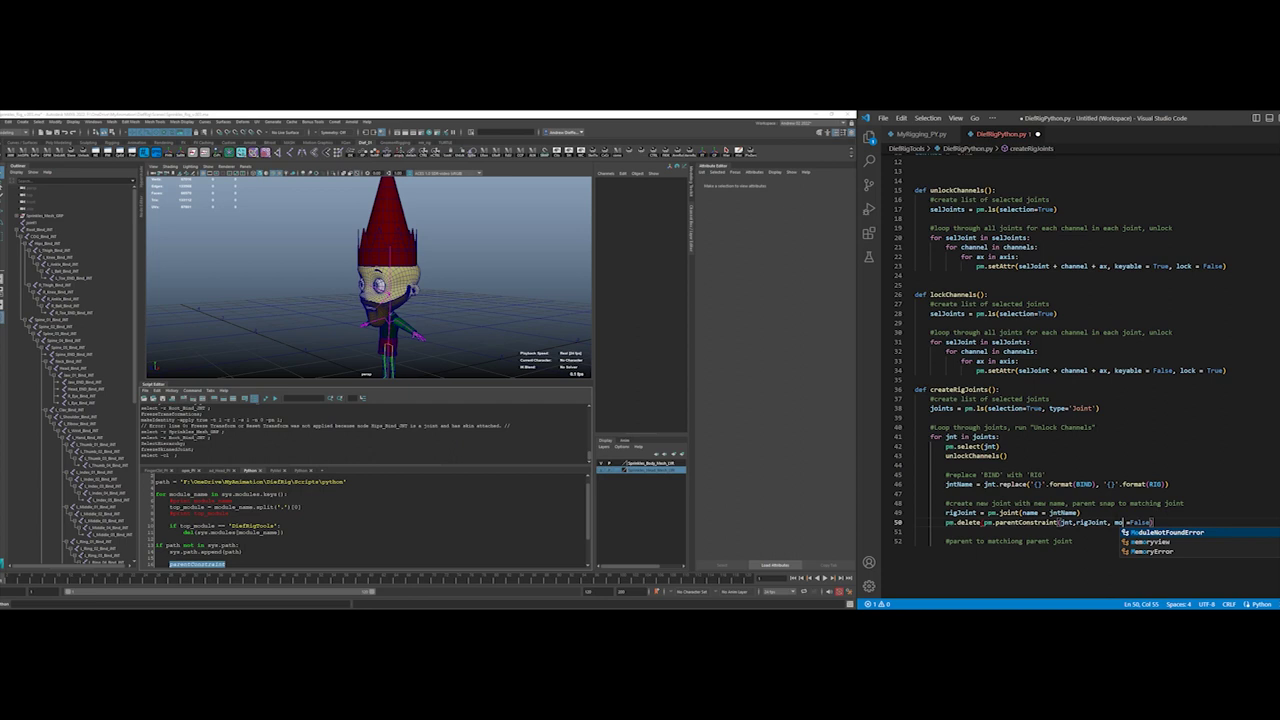
key("Escape")
key("Right")
key("Right")
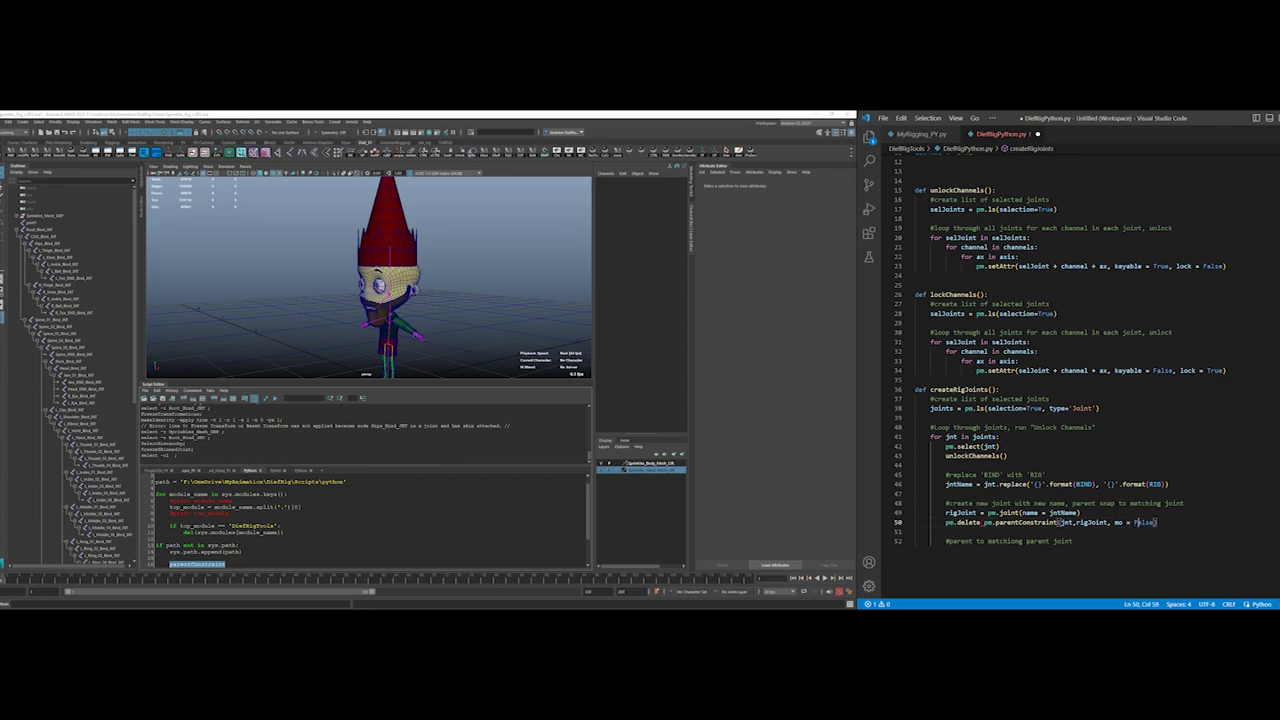
key("Right")
key("Right")
key("Right")
key("Right")
type(",")
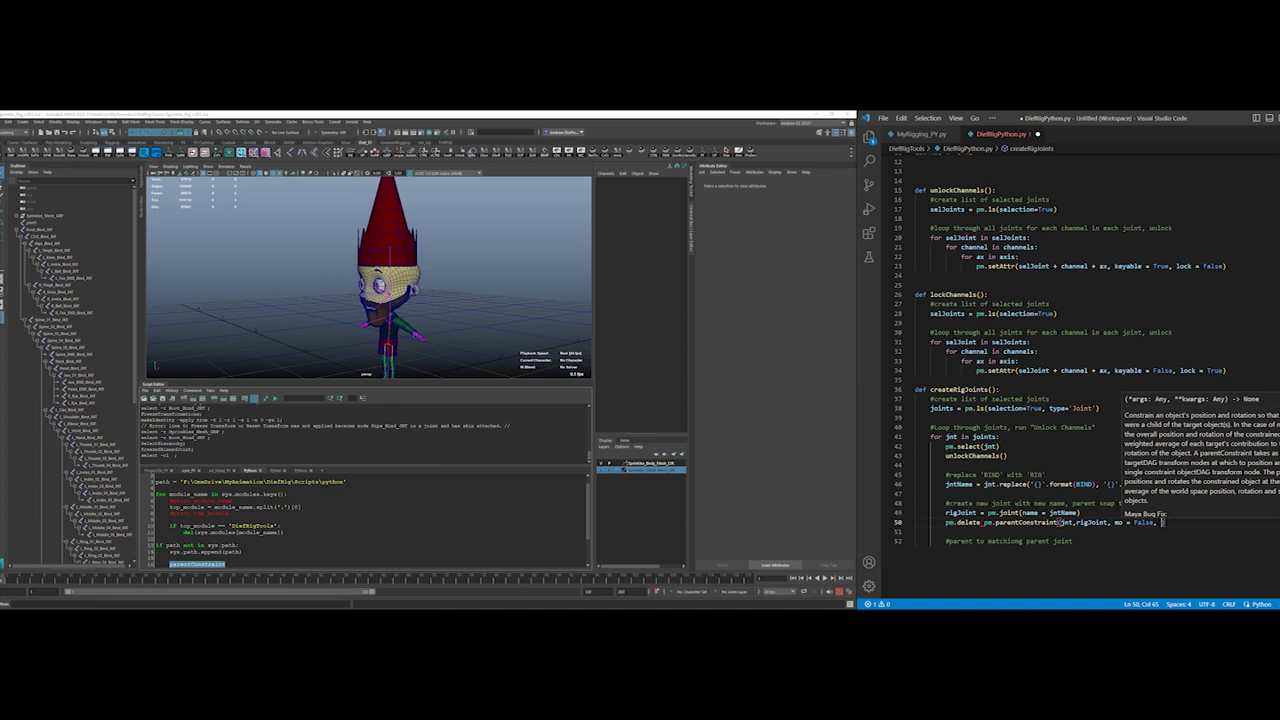
Remove the extra comma after False and save DiefRigPython.py
key("BackSpace")
key("BackSpace")
left_click(1173, 522)
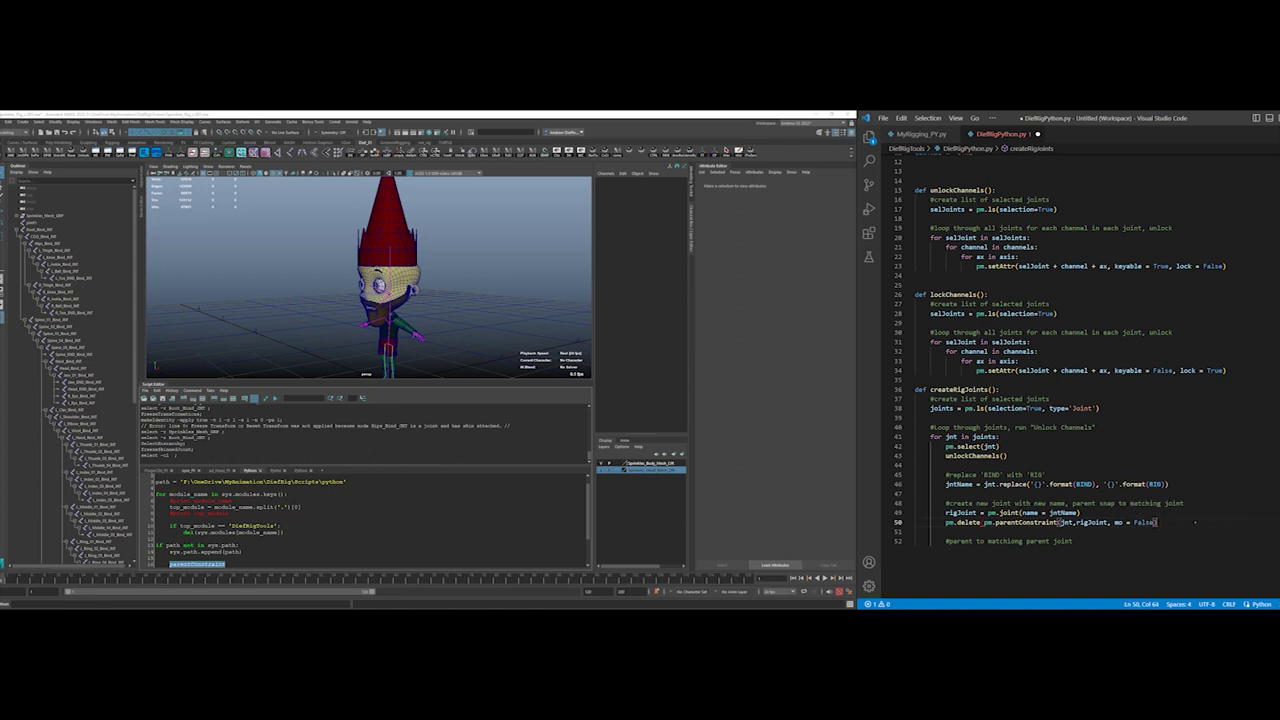
key("ctrl+s")
key("alt+Tab")
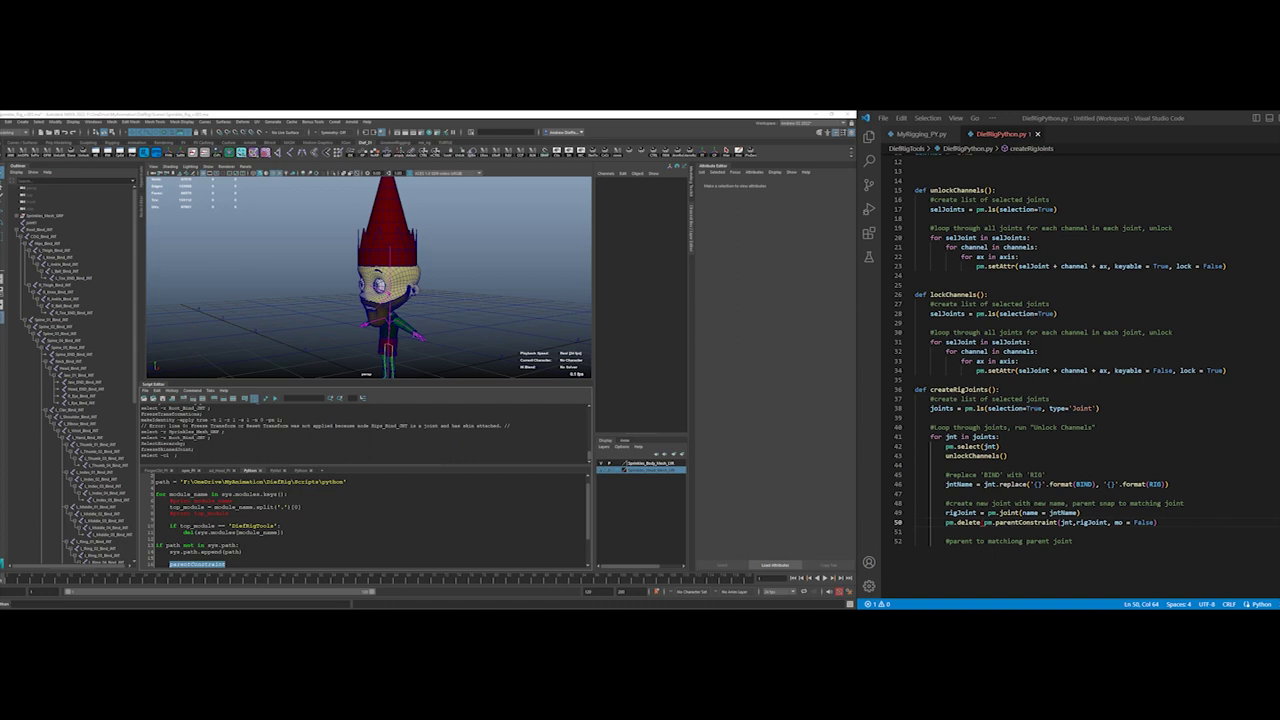
Correct 'matchiong' to 'matching' in the parent comment and open a line below
left_click(1085, 541)
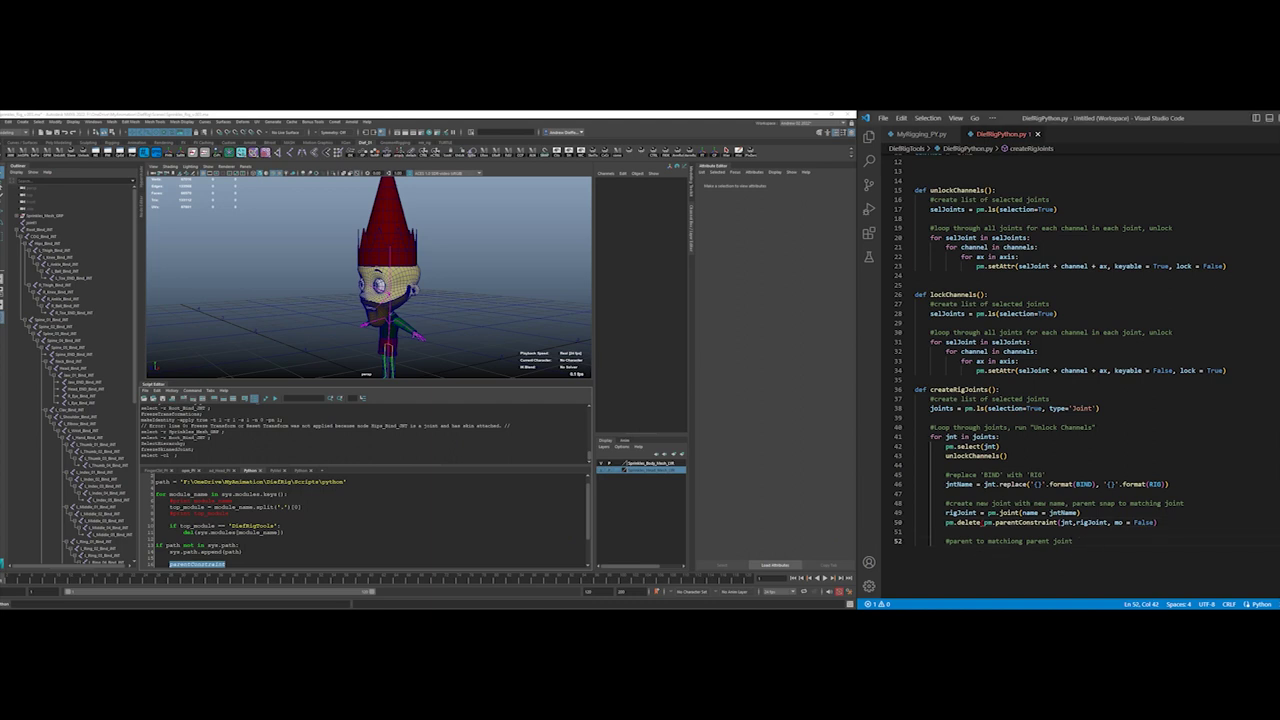
key("Return")
left_click(1012, 541)
key("Delete")
key("End")
key("Return")
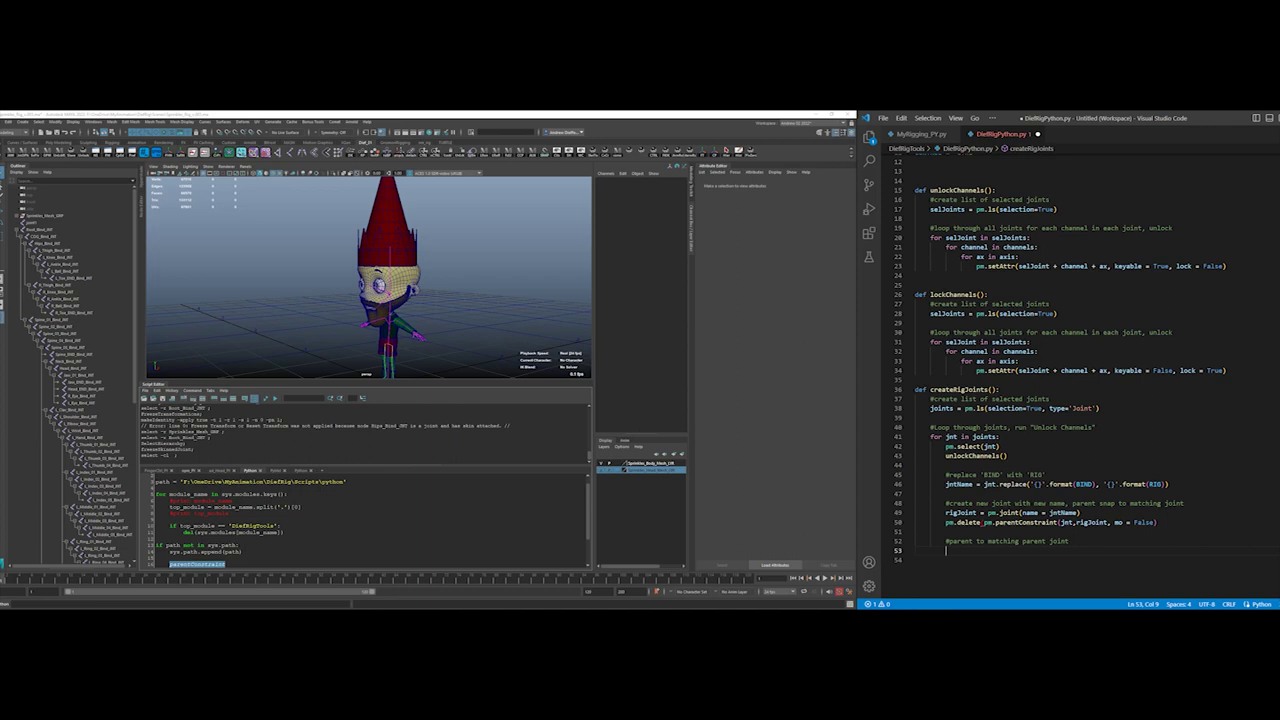
Write jntParent = pm.listRelatives(jnt, parent=True) on line 53
type("jntParent")
type(" = ")
type("pm")
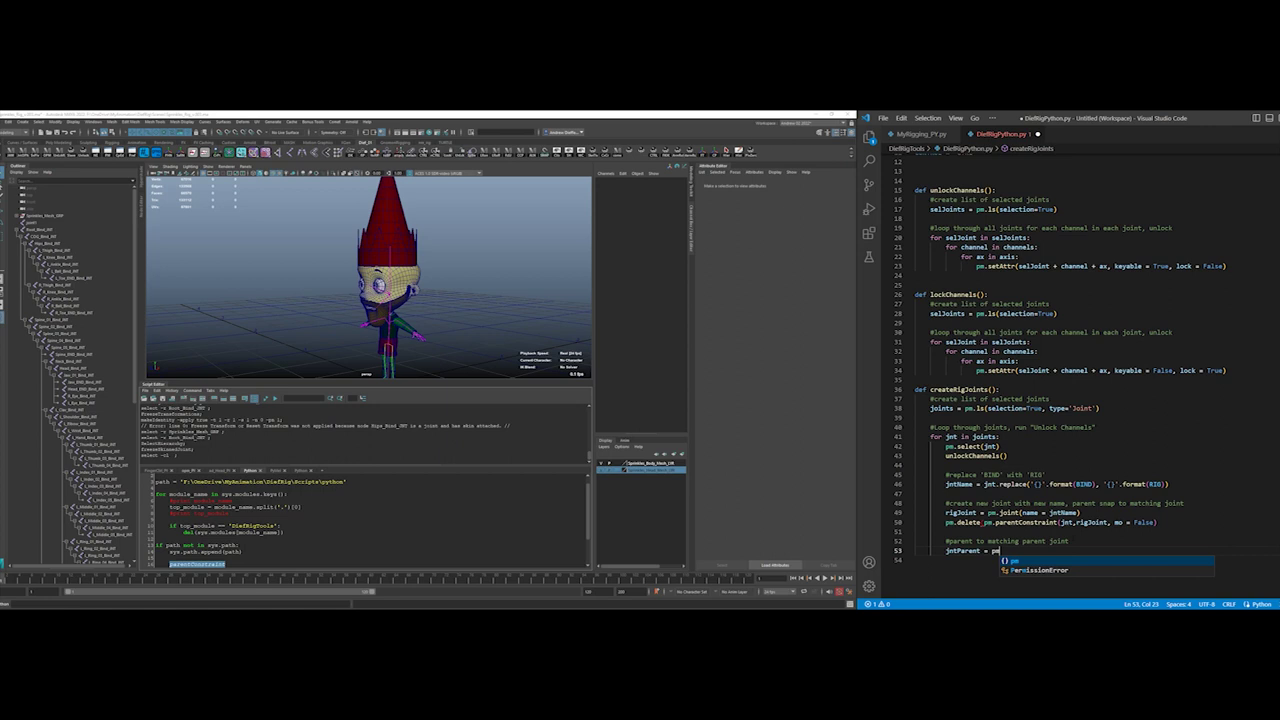
type(".lis")
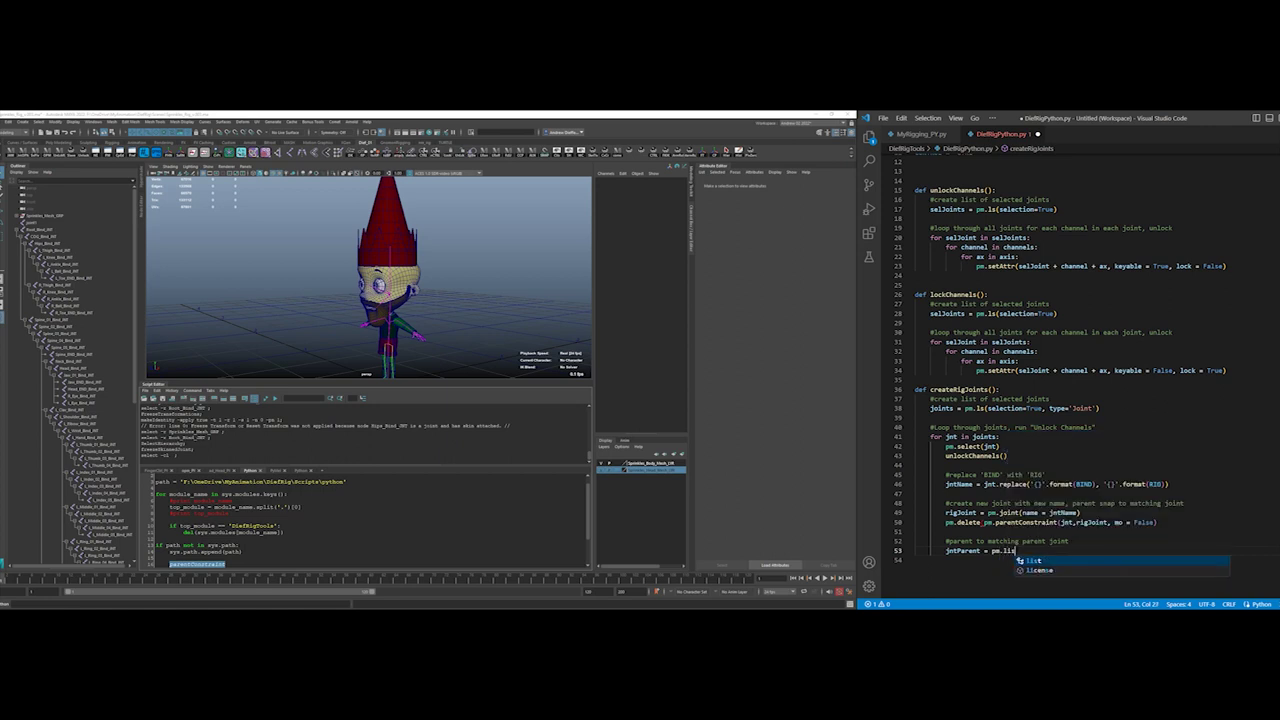
type("t")
type("Relativ")
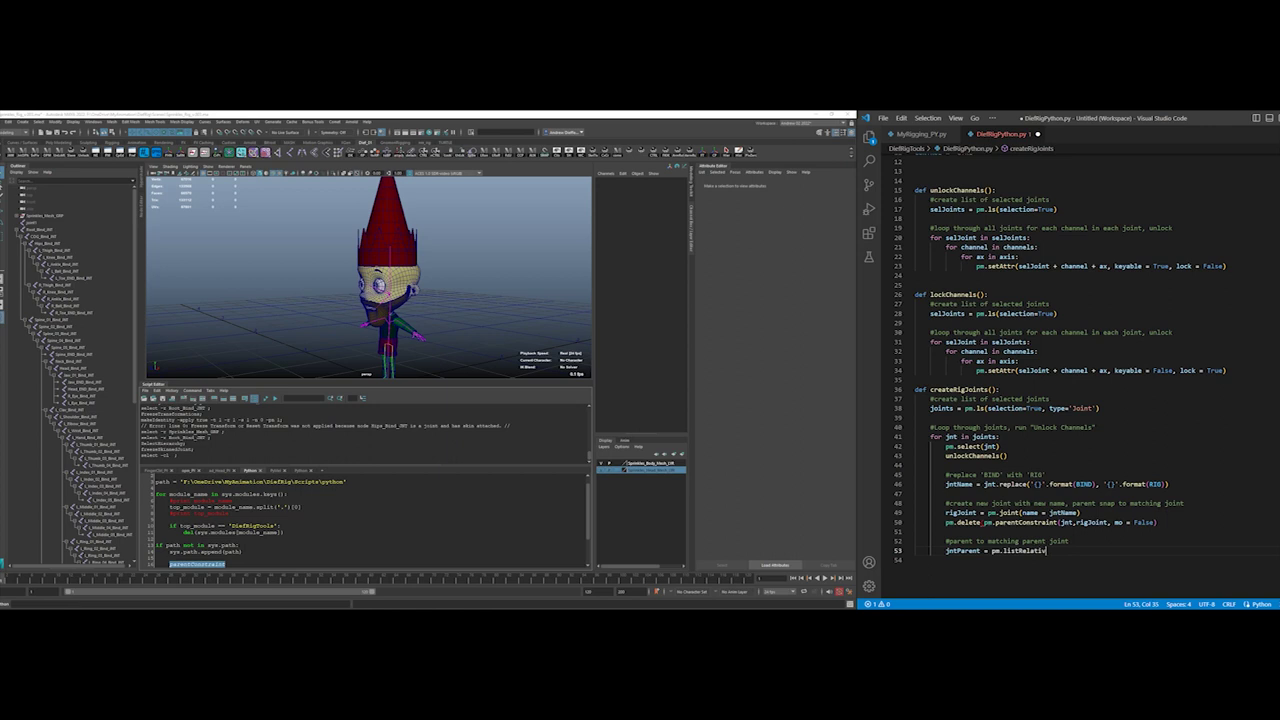
type("es")
type("(")
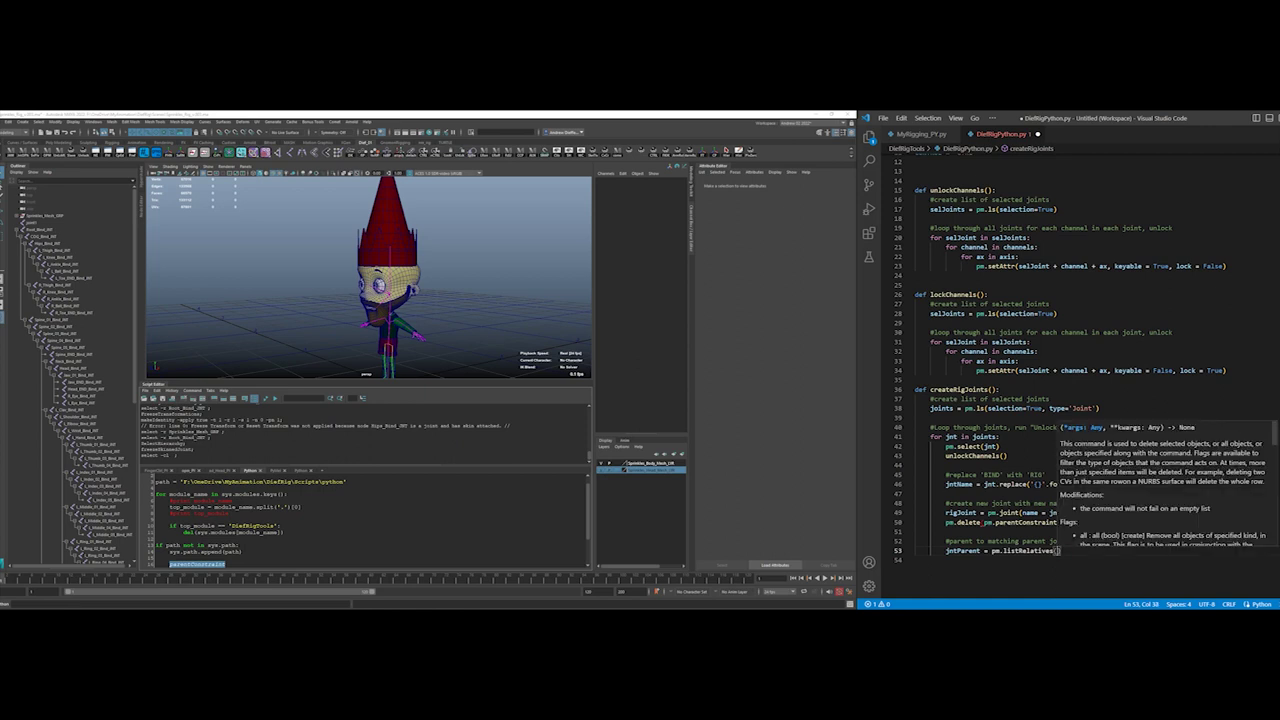
type("jnt")
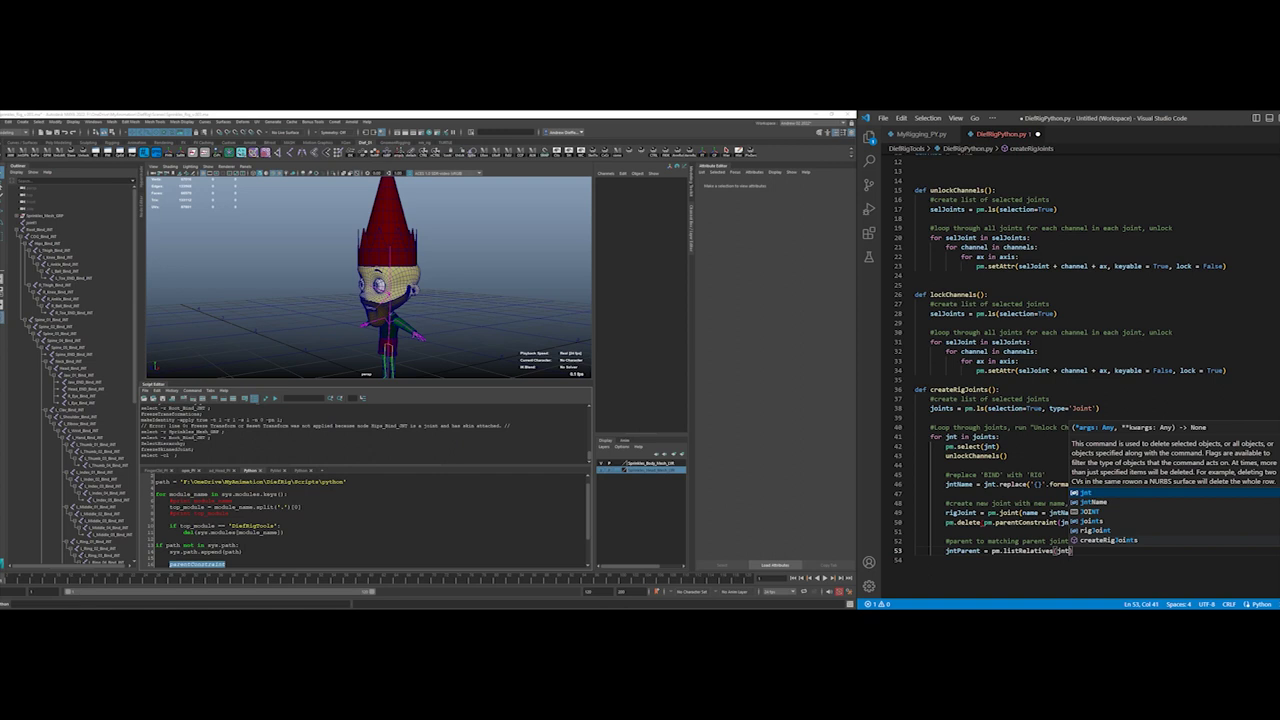
type(", parent")
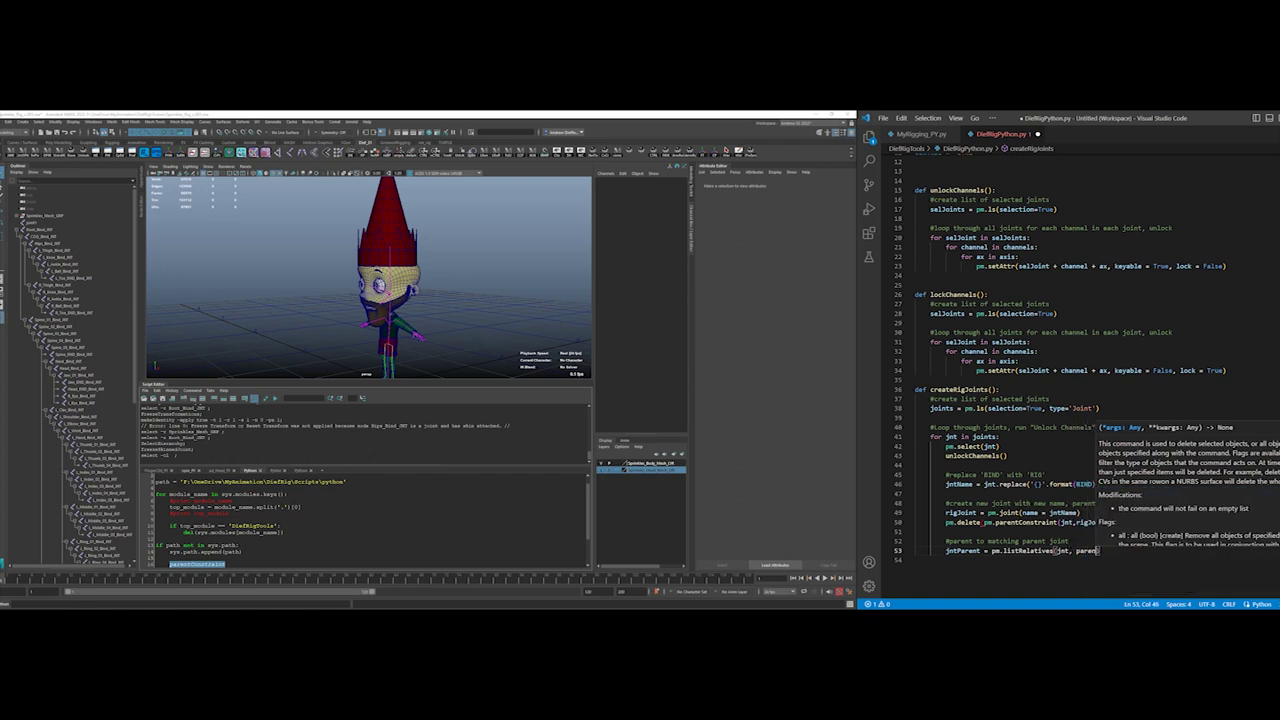
type("=Tr")
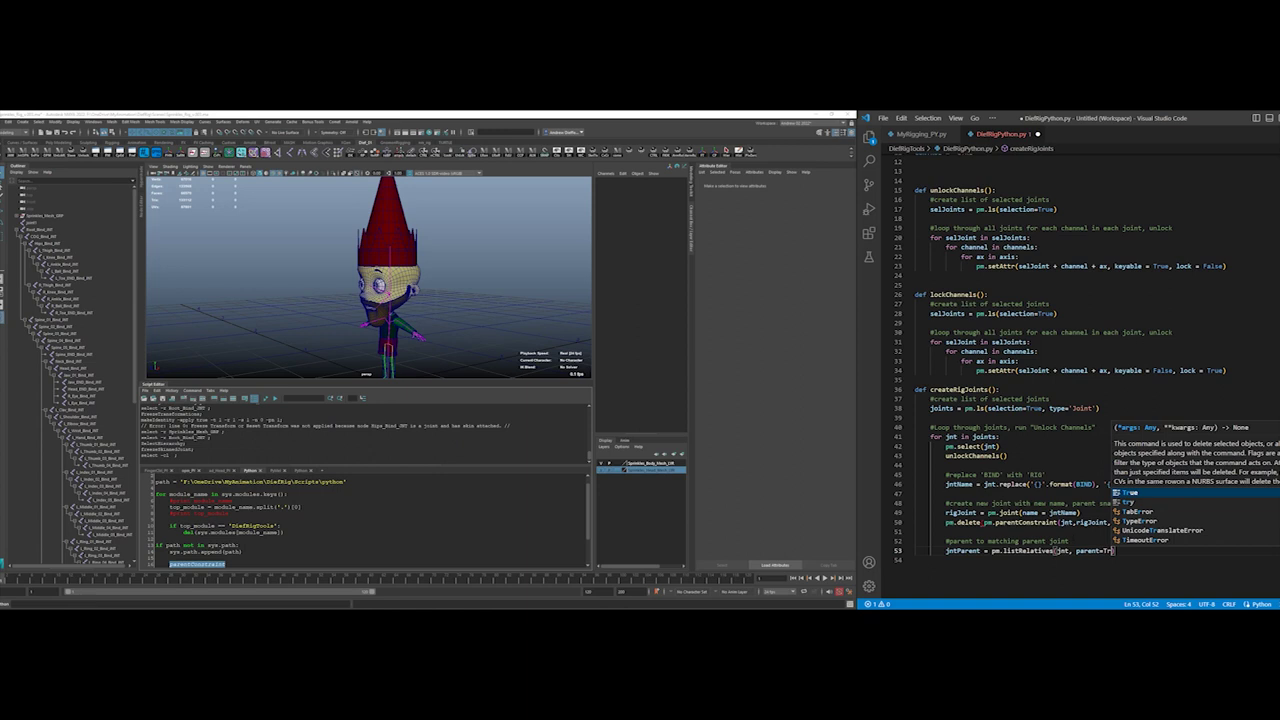
type("ue")
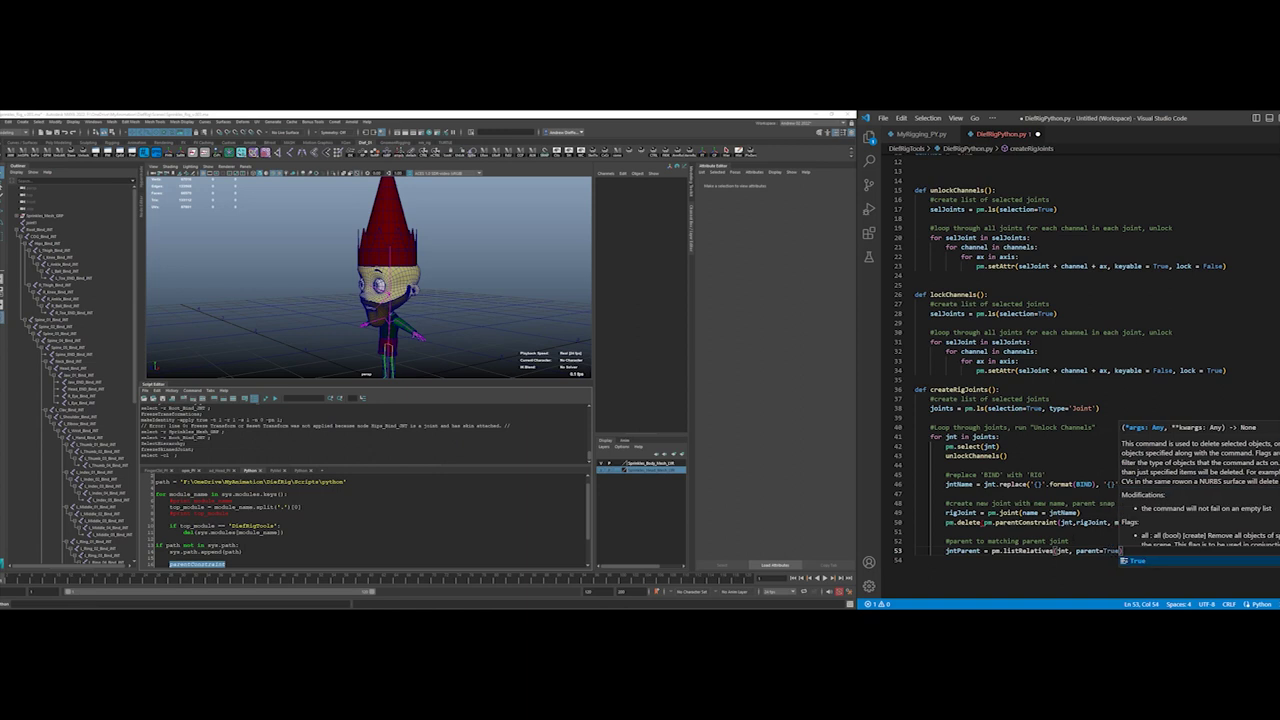
key("Escape")
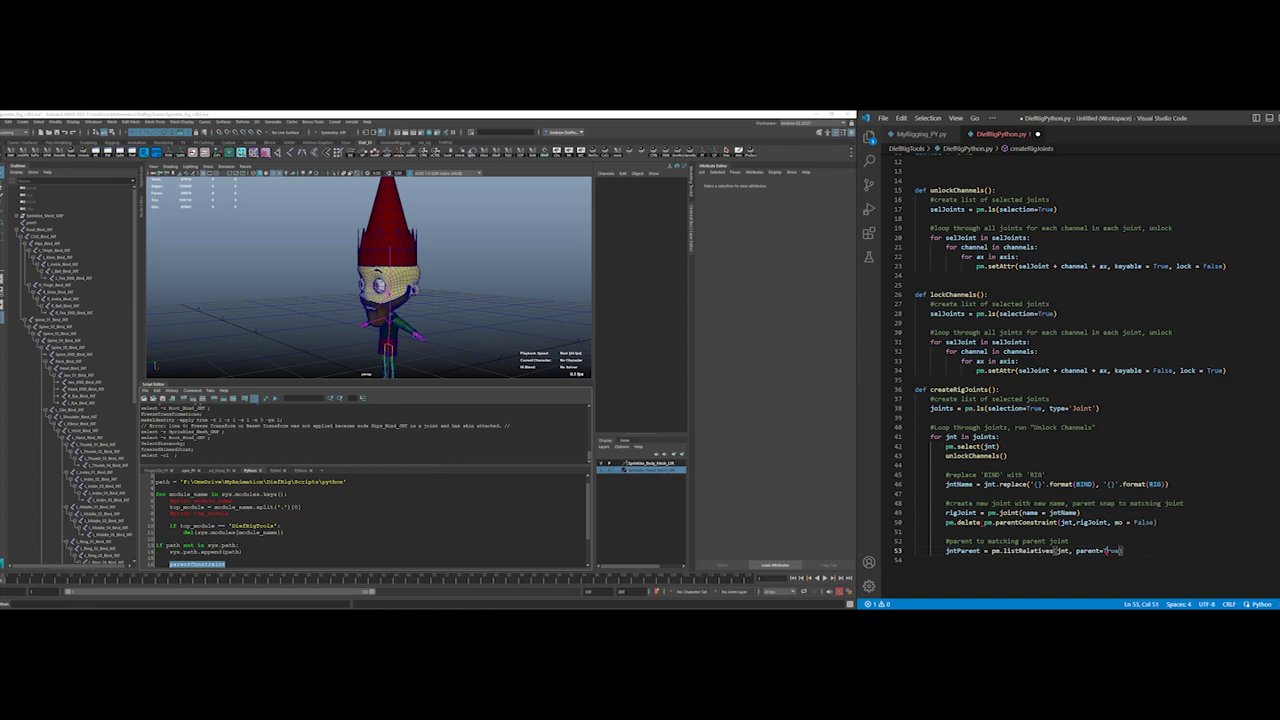
key("Left")
key("Left")
key("Left")
left_click(1138, 551)
Start line 54 as if pm.objExists(jntParent[0].replace, fixing the objectExists typo
key("Return")
type("if pm")
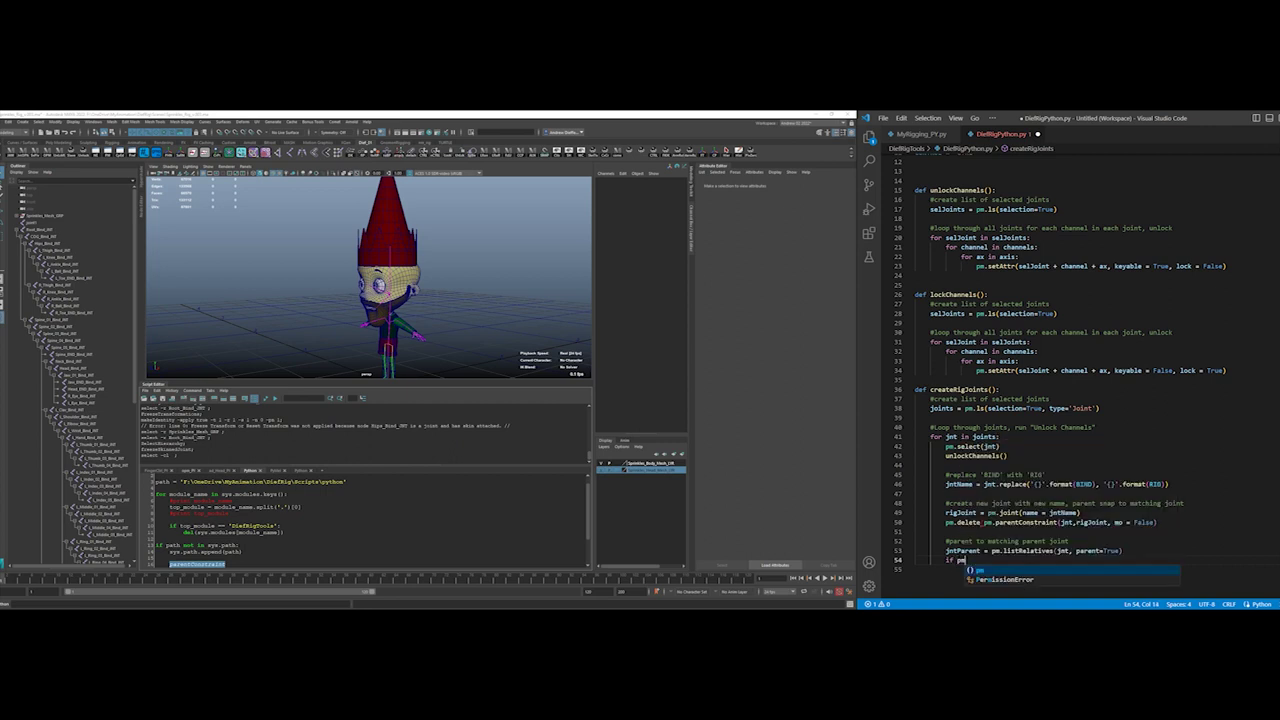
type(".")
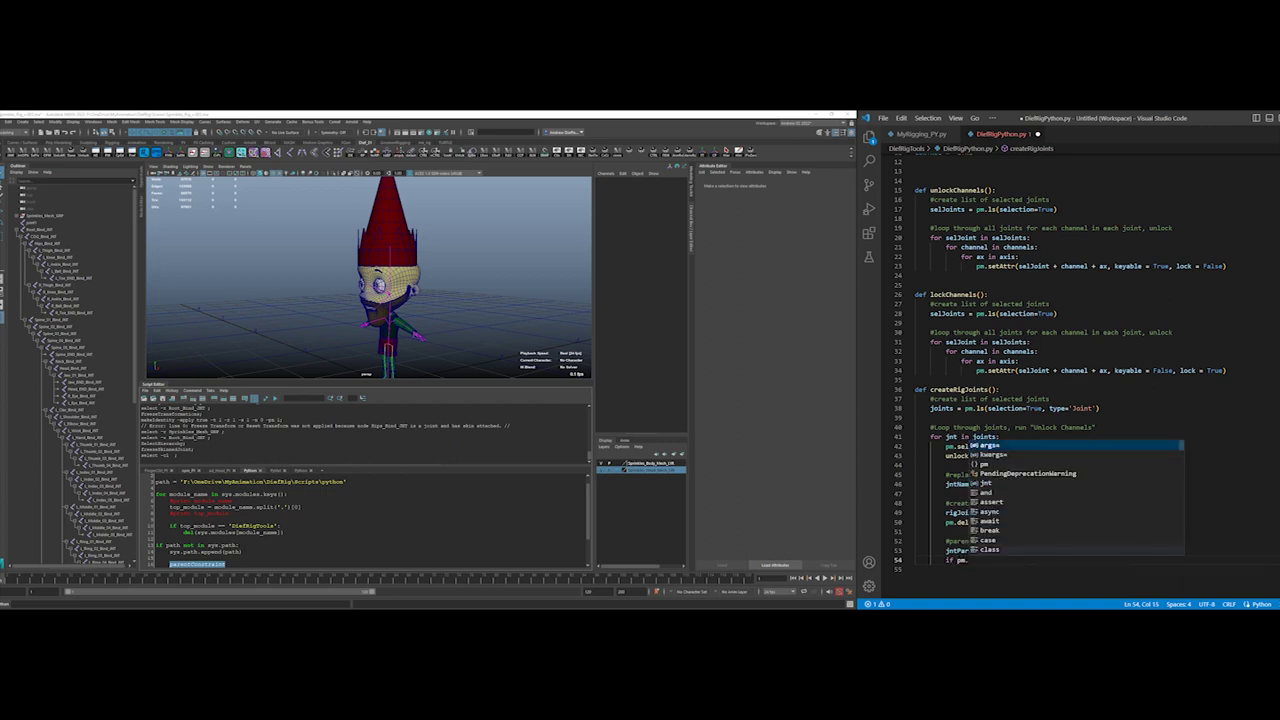
type("object")
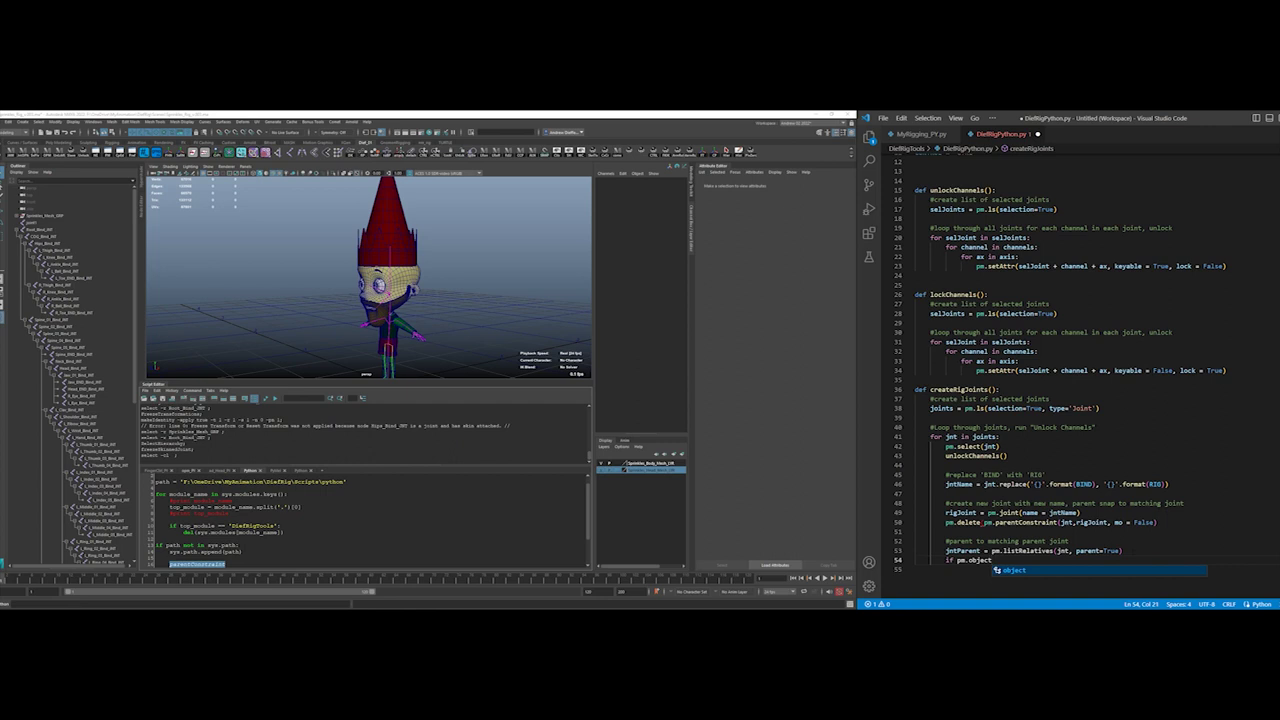
type("Exsis")
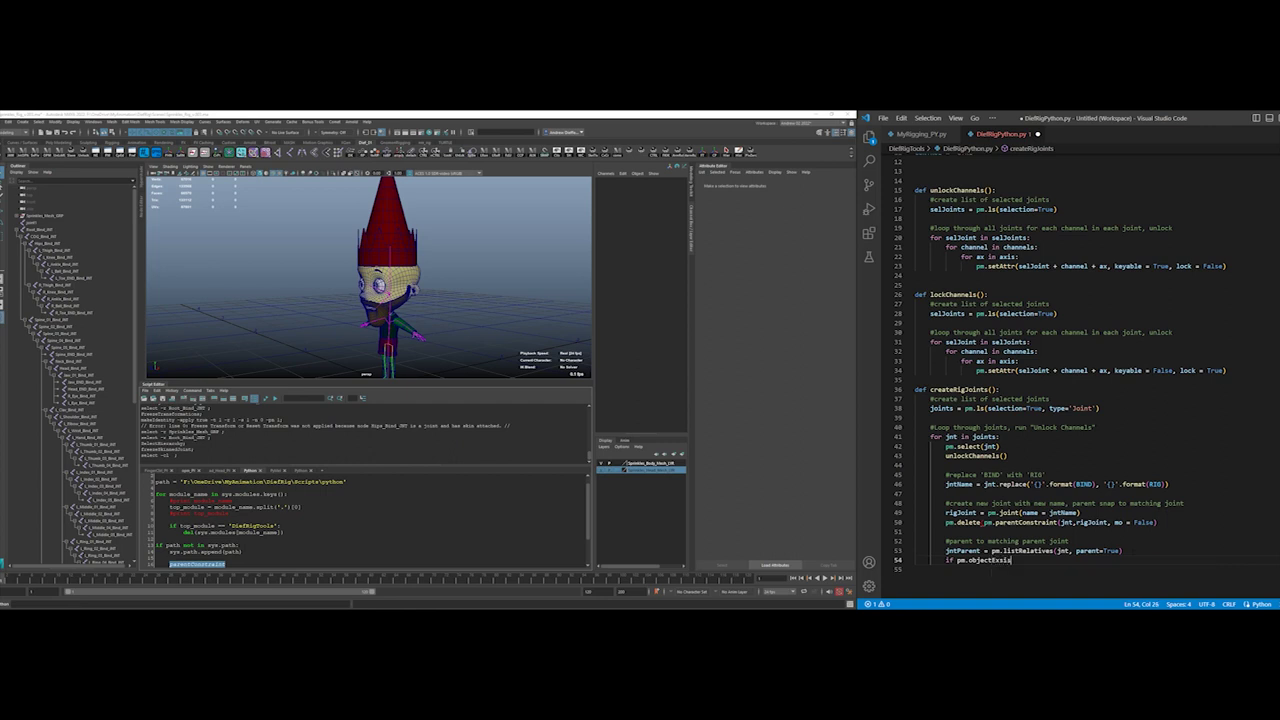
type("ts")
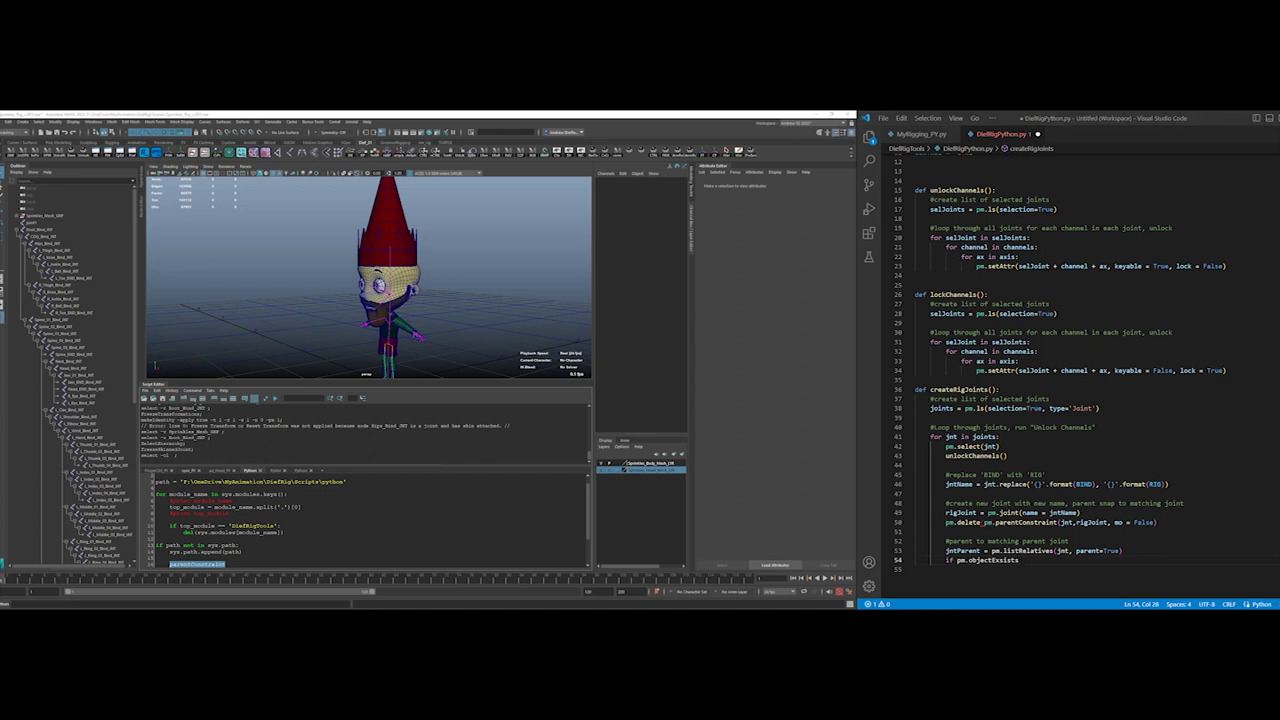
double_click(994, 560)
left_click_drag(1029, 563, 993, 560)
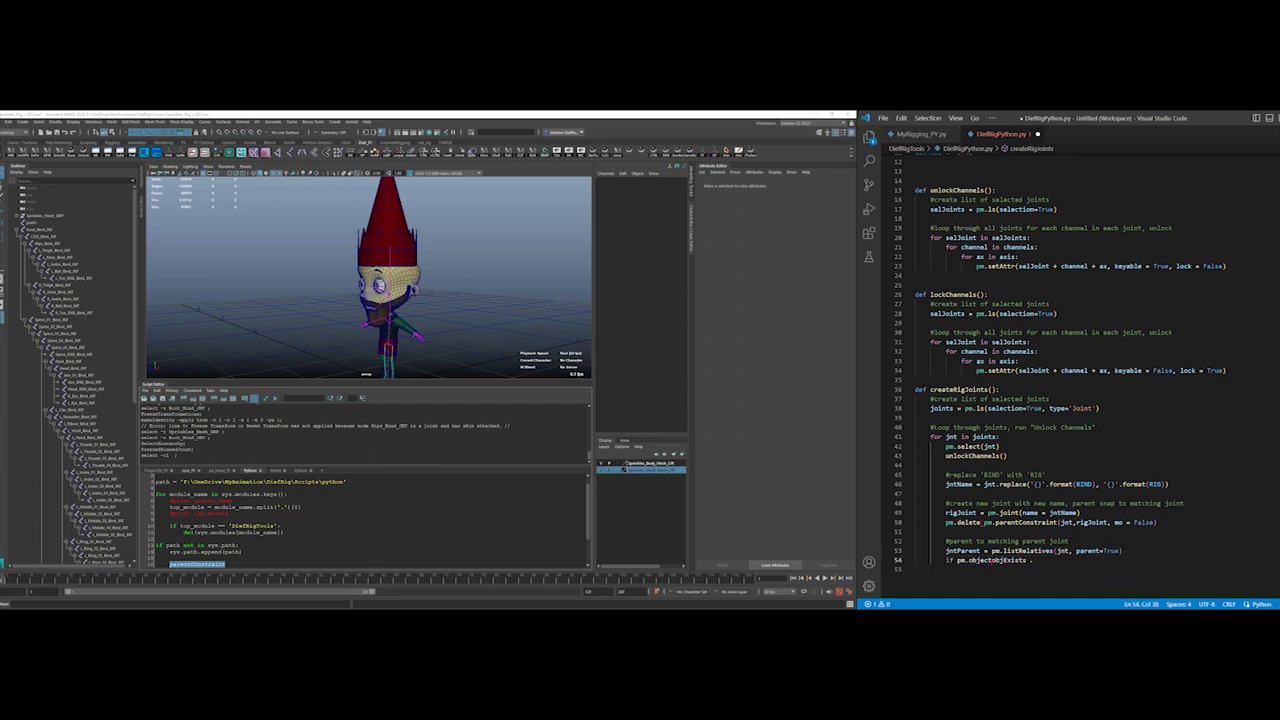
left_click_drag(1028, 562, 970, 562)
type("objExists")
type("(")
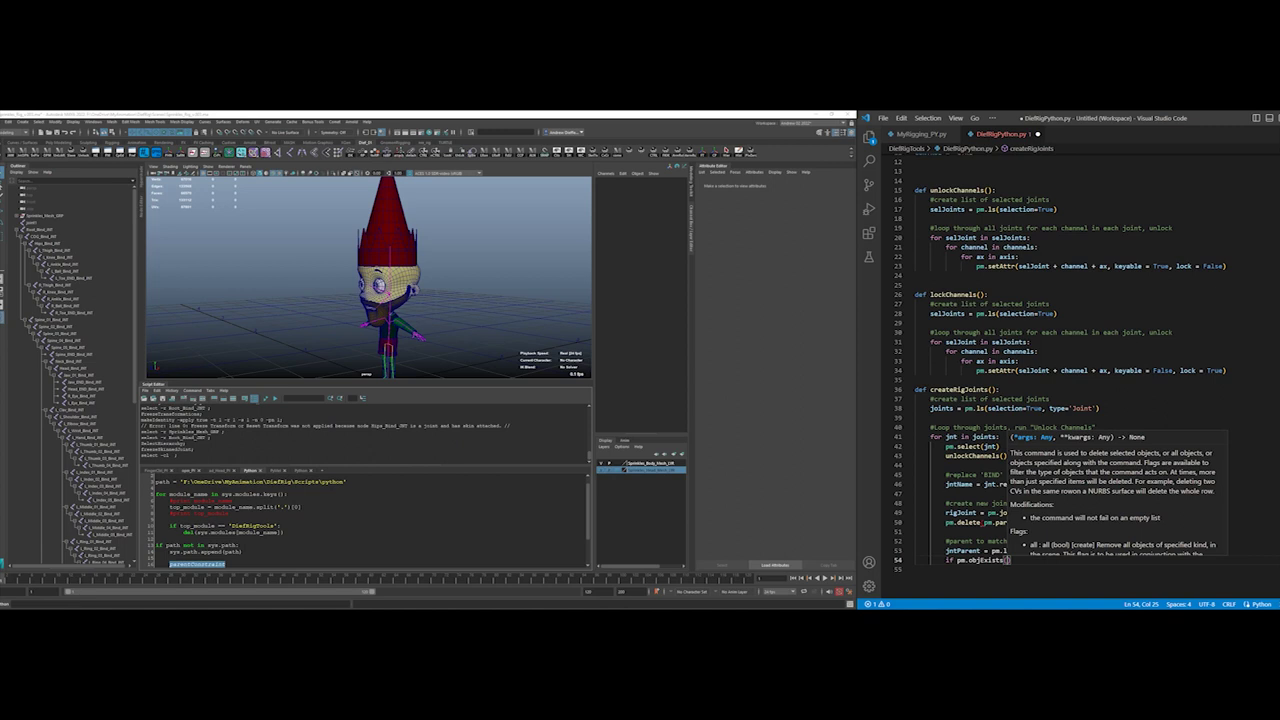
type("jnt")
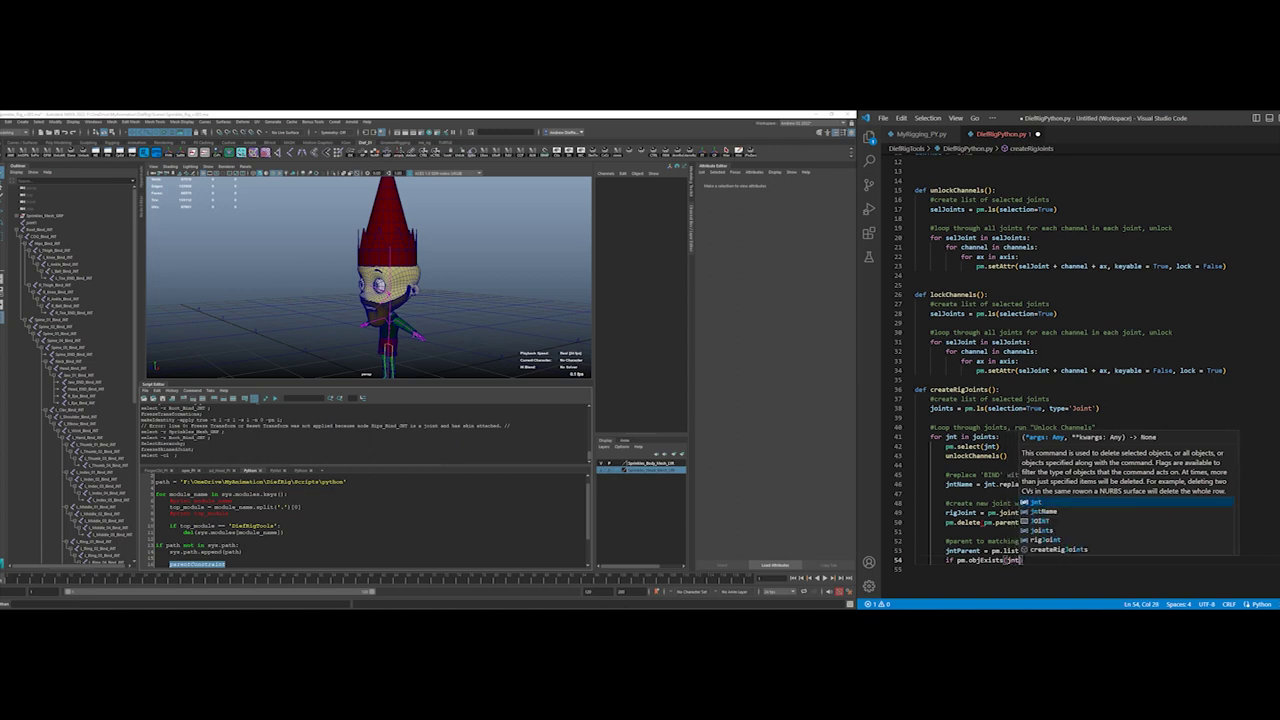
type("Parent")
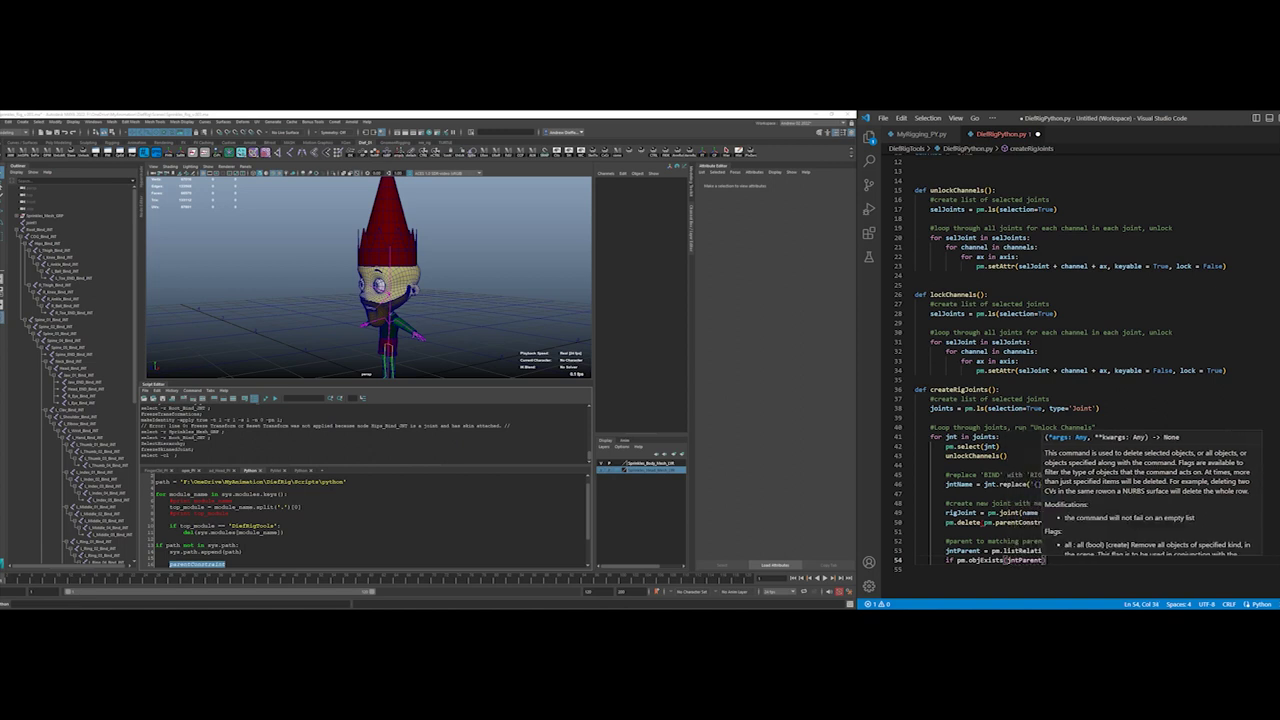
type("[0]")
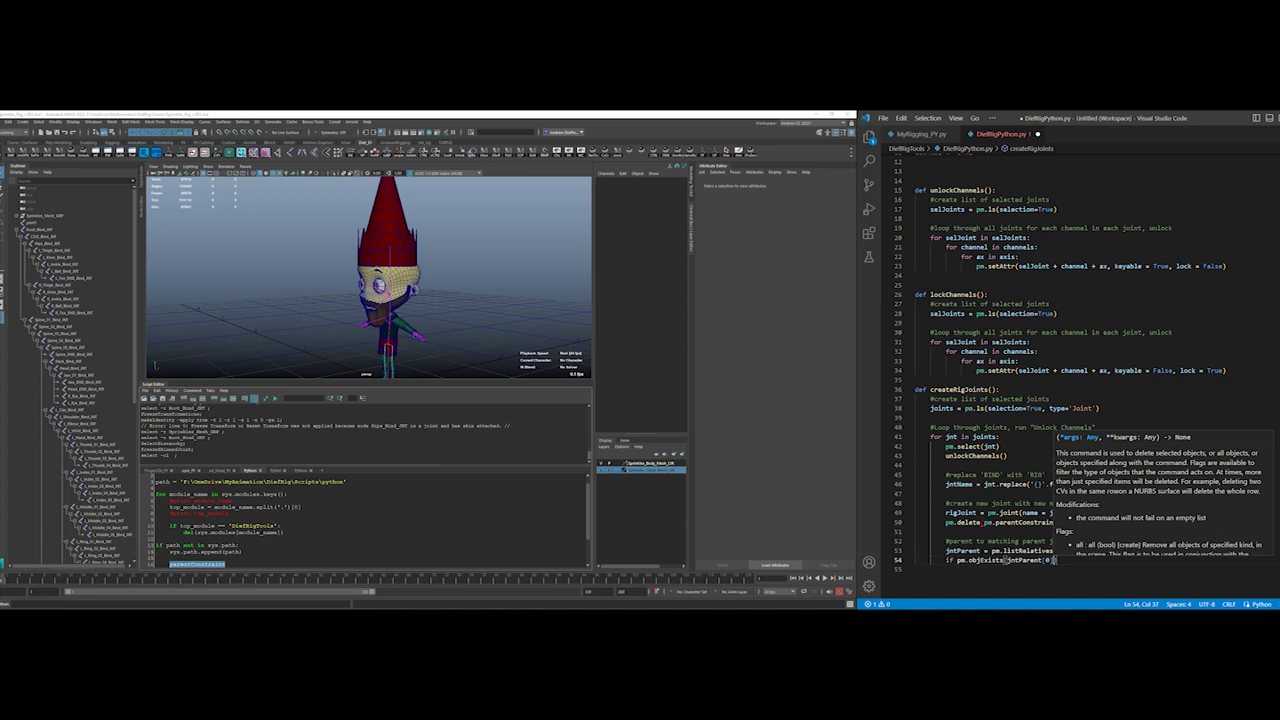
type(".repl")
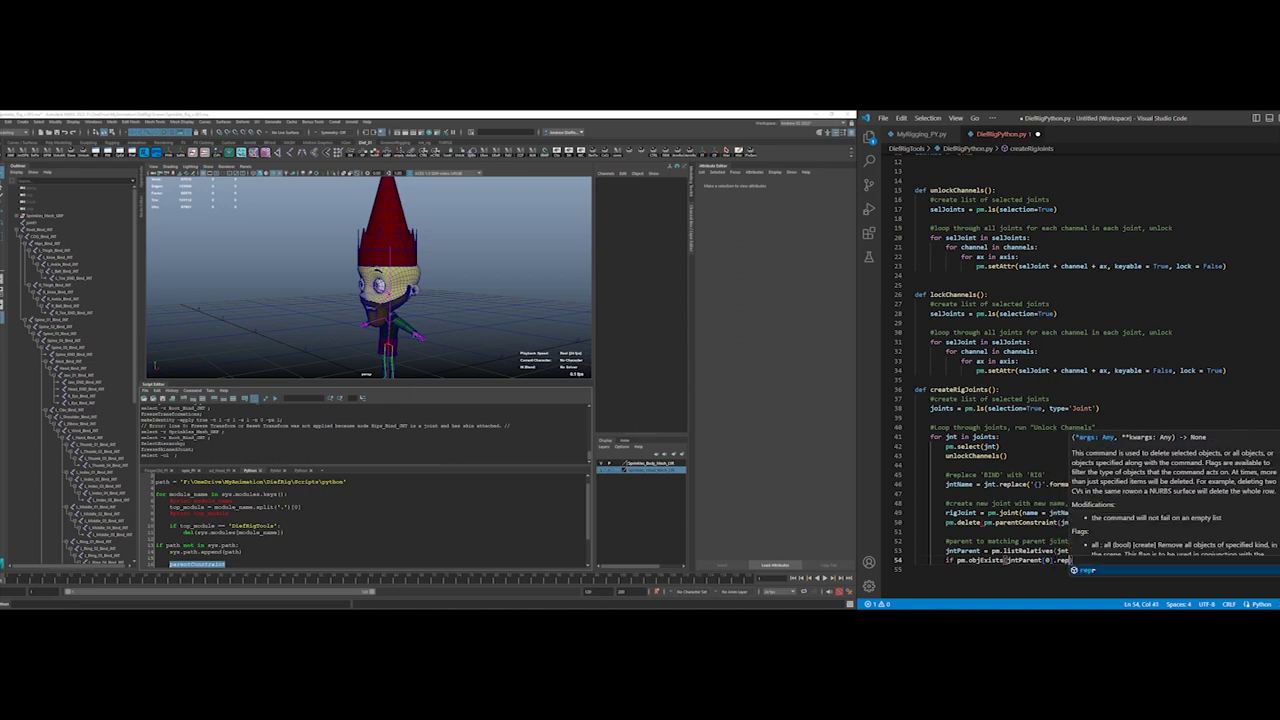
type("ace")
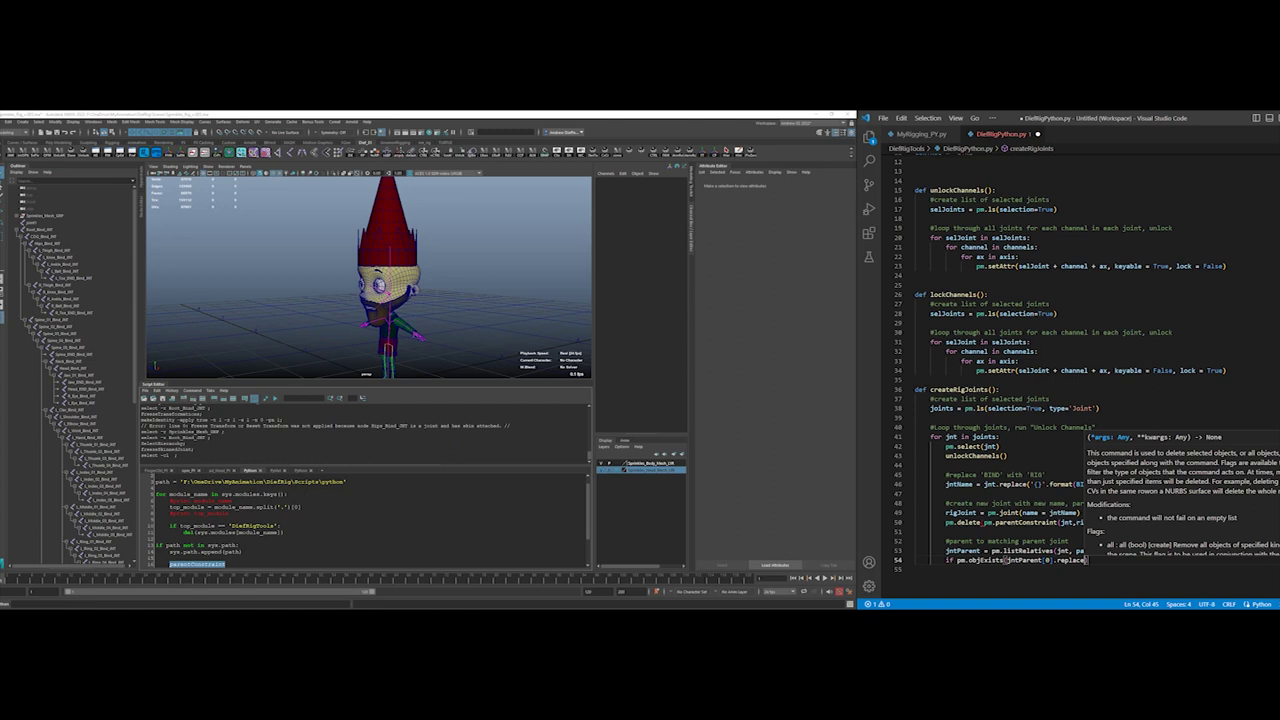
Replace line 54's replace with line 46's replace('{}'.format(BIND), '{}'.format(RIG)) expression
left_click(1036, 494)
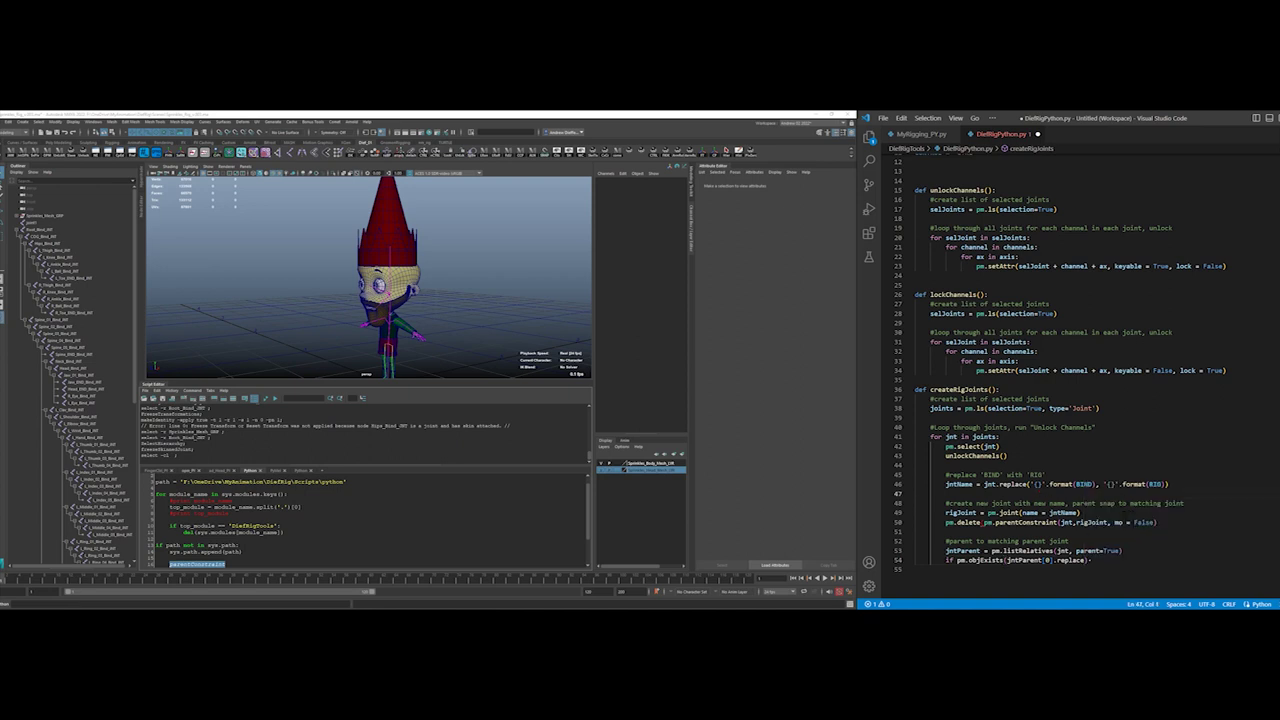
double_click(1072, 560)
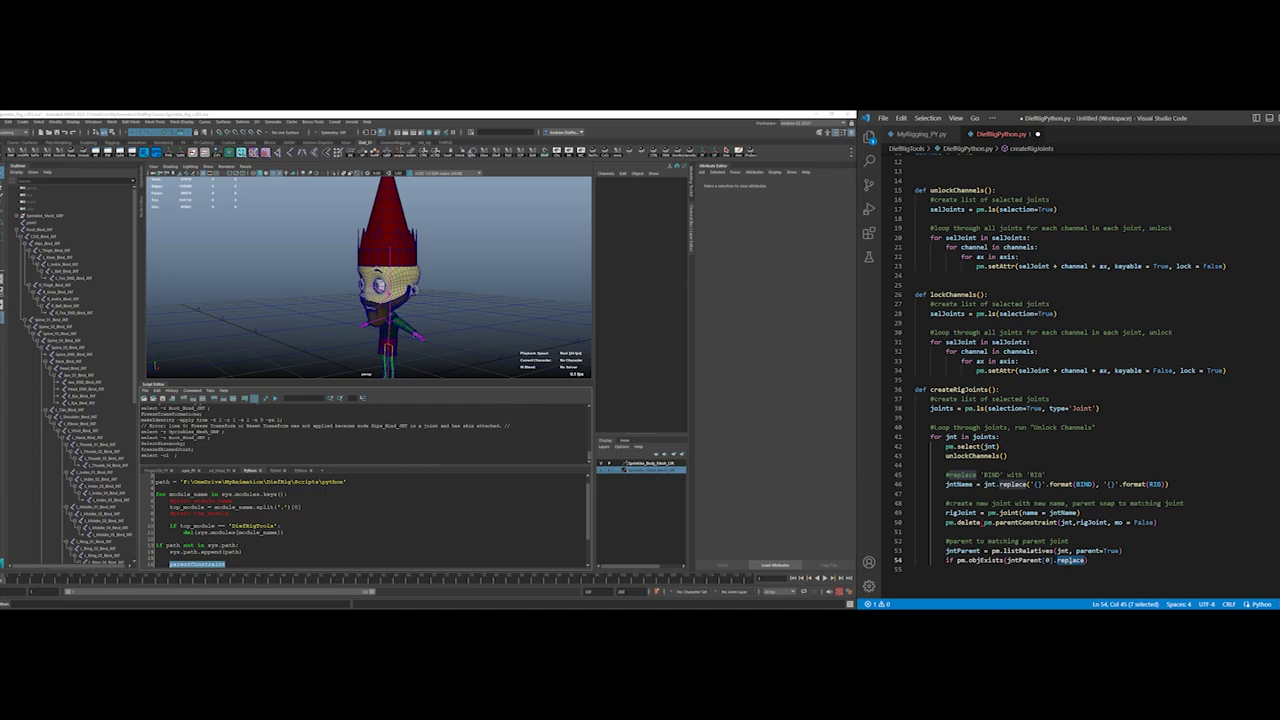
type("(")
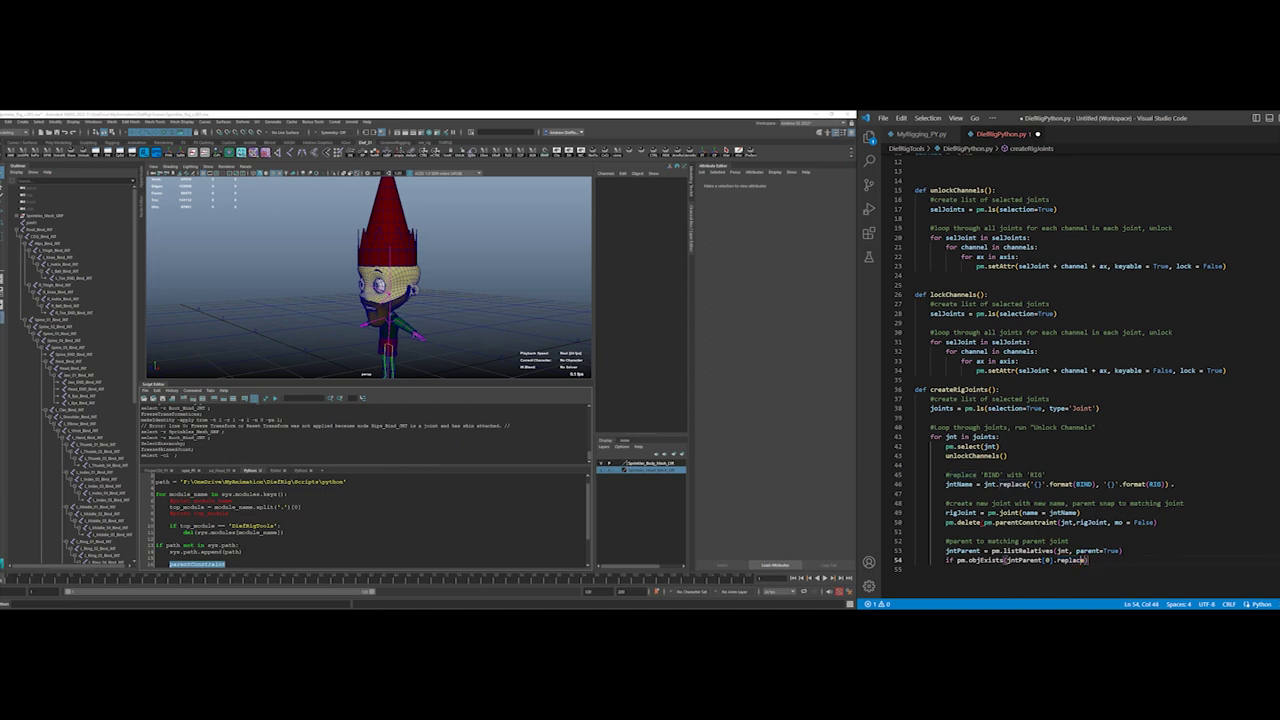
left_click_drag(1168, 484, 998, 484)
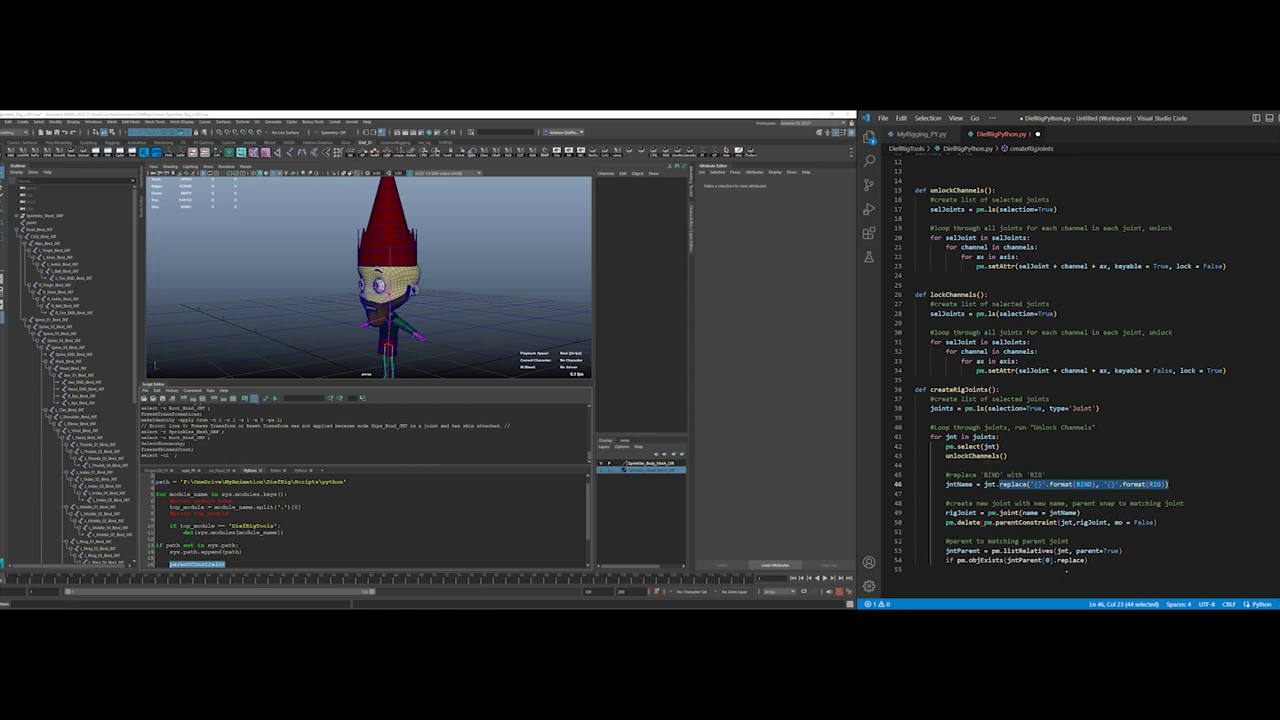
left_click_drag(1057, 560, 1090, 560)
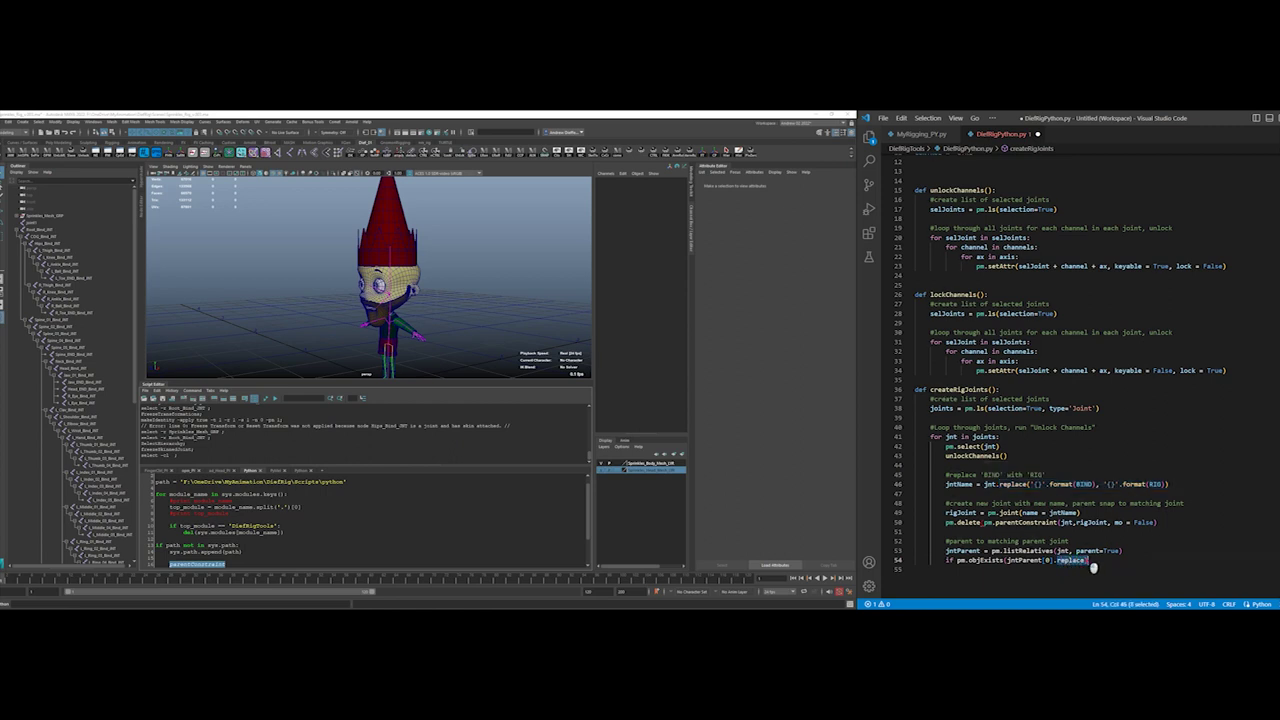
key("shift+Left")
type(".replace('{}'.format(BIND), '{}'.format(RIG))")
left_click(965, 512)
double_click(962, 550)
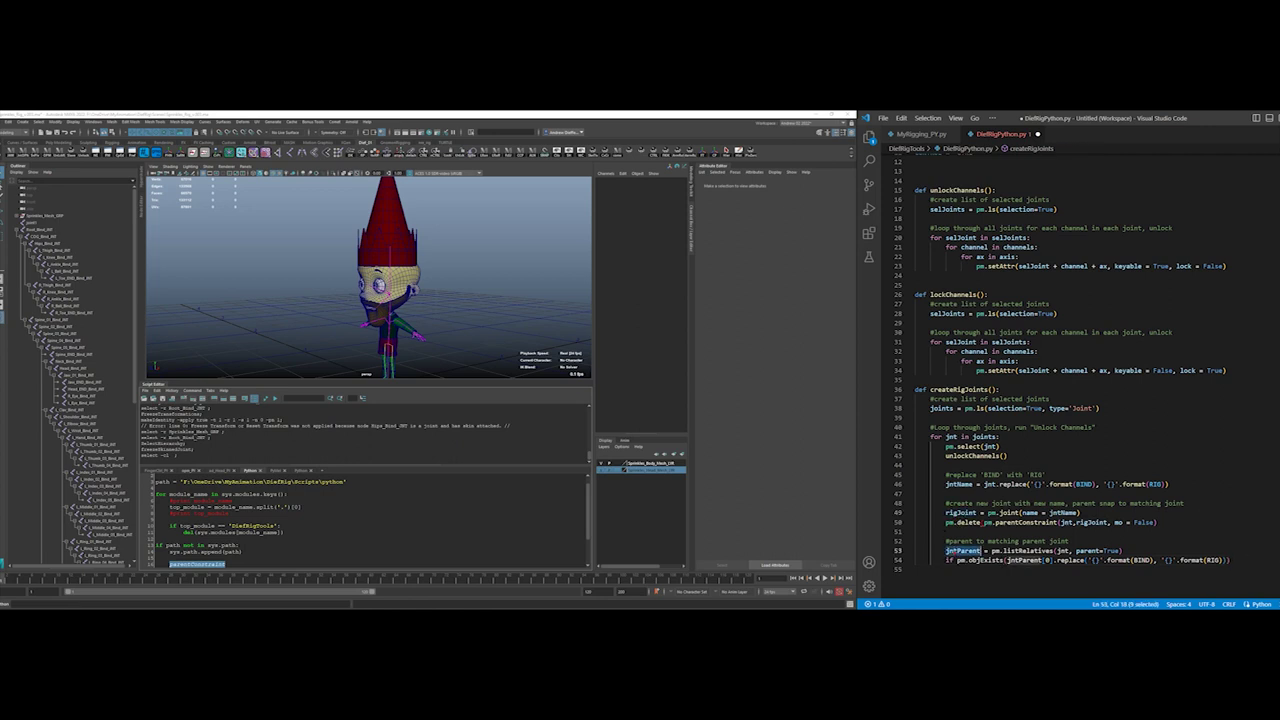
left_click(1063, 550)
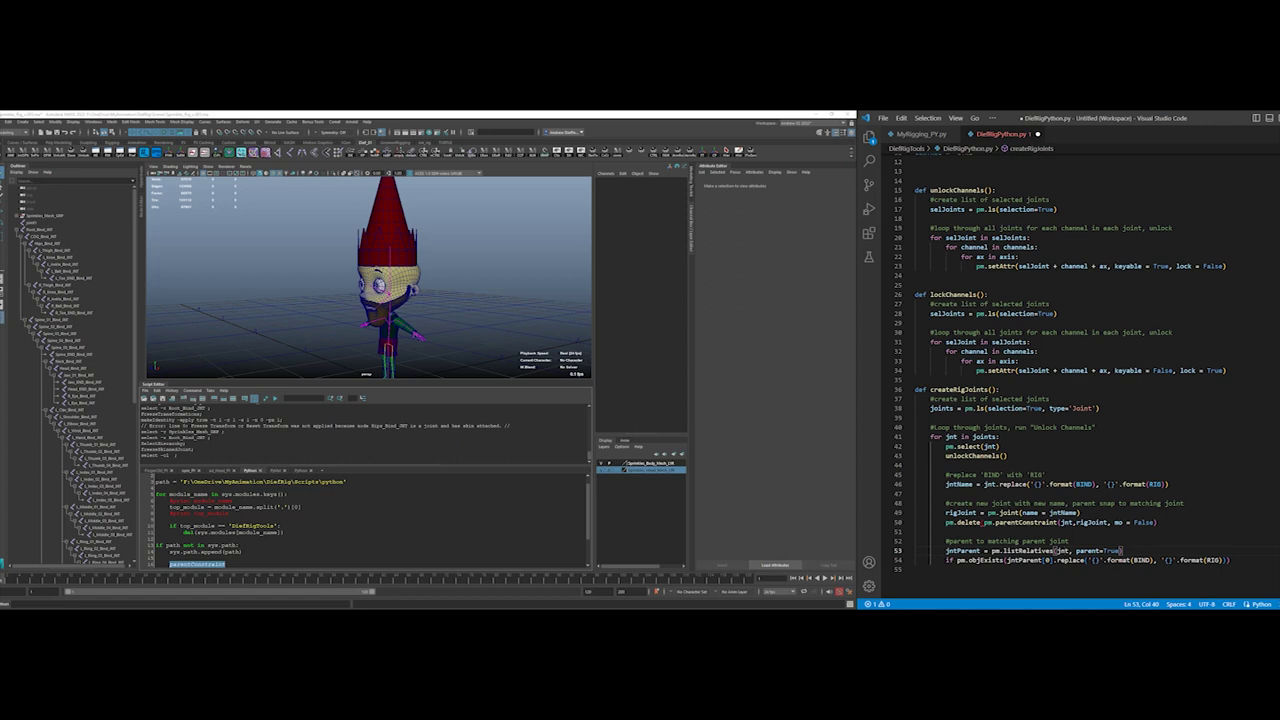
Add a colon after line 54's if and try opening a body line beneath it
left_click(1238, 561)
type(":")
key("Return")
type("pm")
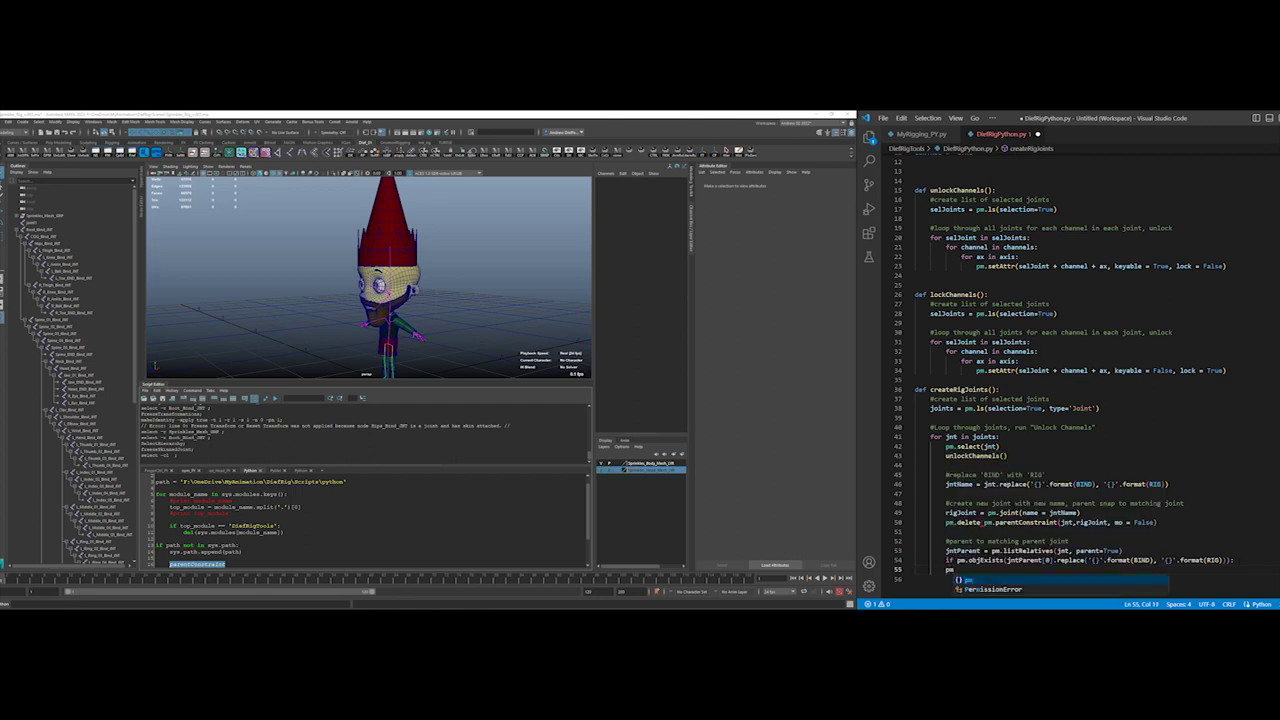
key("BackSpace")
key("BackSpace")
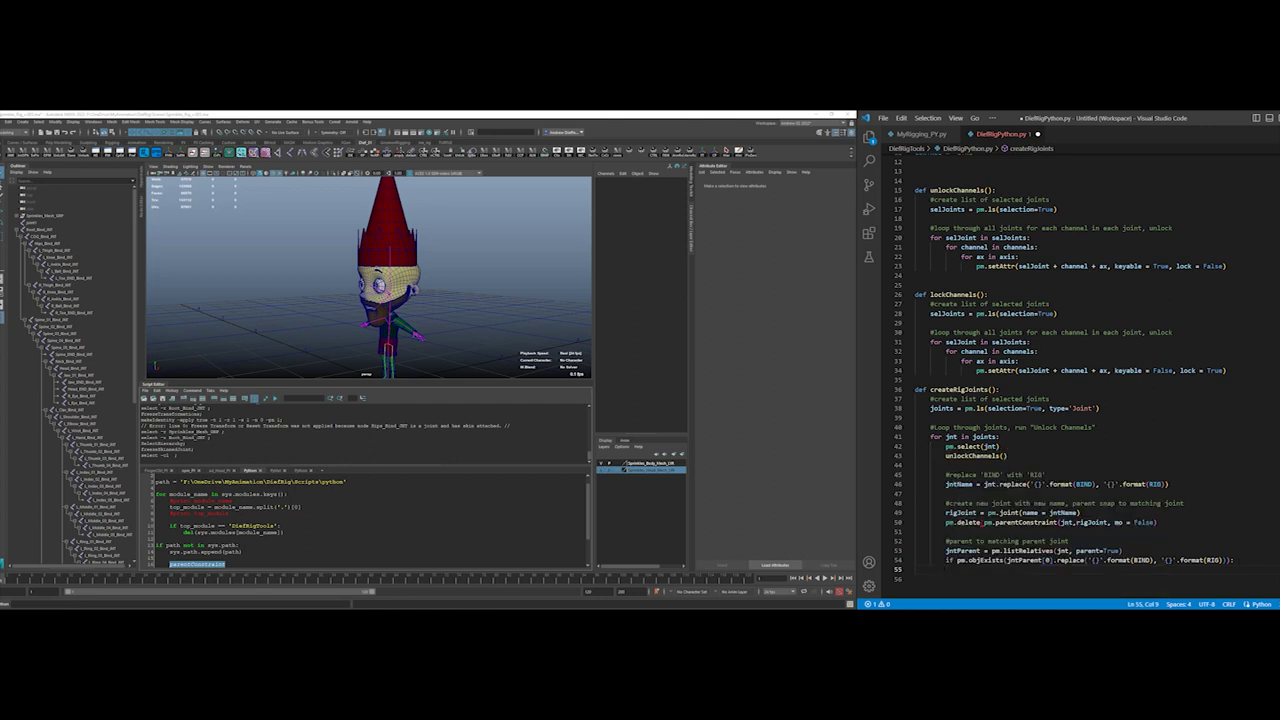
key("BackSpace")
key("BackSpace")
key("BackSpace")
key("Return")
key("Up")
key("End")
scroll(1243, 566, "down", 2)
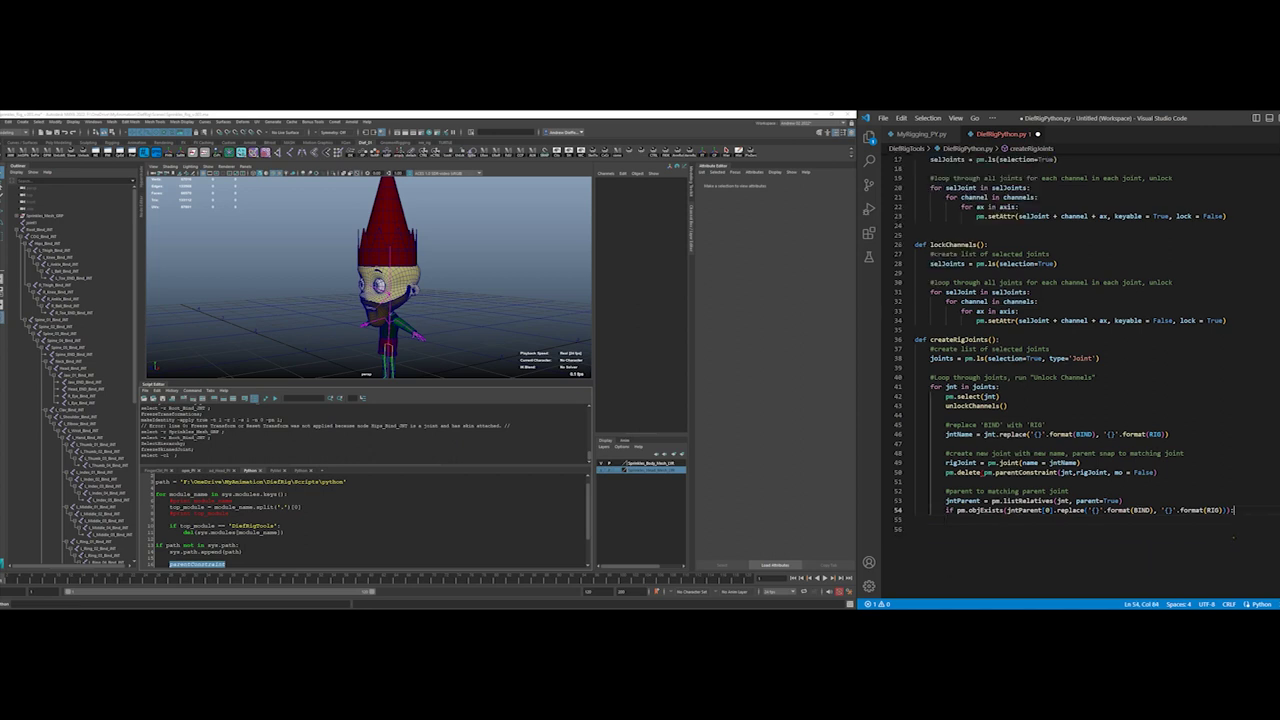
Clean up the extra blank lines, leaving the colon and an indented line 55
left_click(966, 511)
left_click(1240, 511)
type(":")
key("Return")
key("Delete")
key("BackSpace")
key("BackSpace")
key("BackSpace")
key("Delete")
type(":")
key("Return")
key("Tab")
Write pm.parent(rigJoint, jntParent[0]) on line 55, replacing the misspelled jointParen with jntParent
type("pm.")
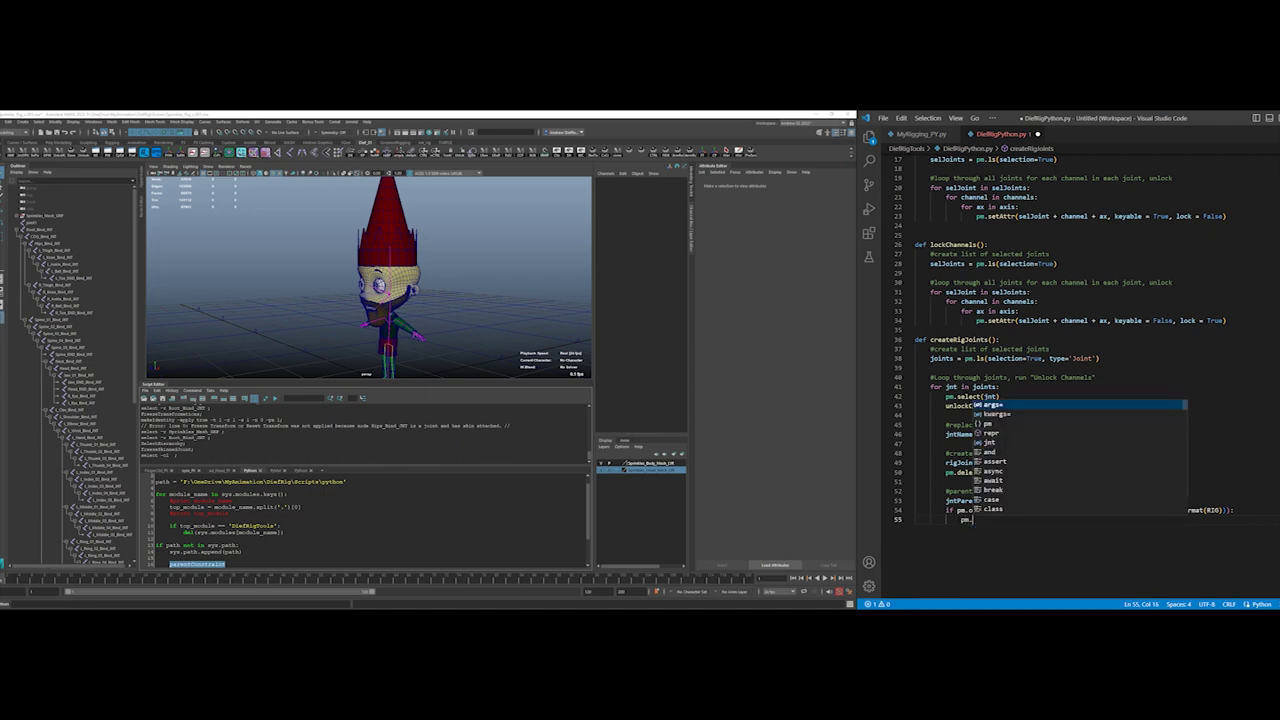
type("parent")
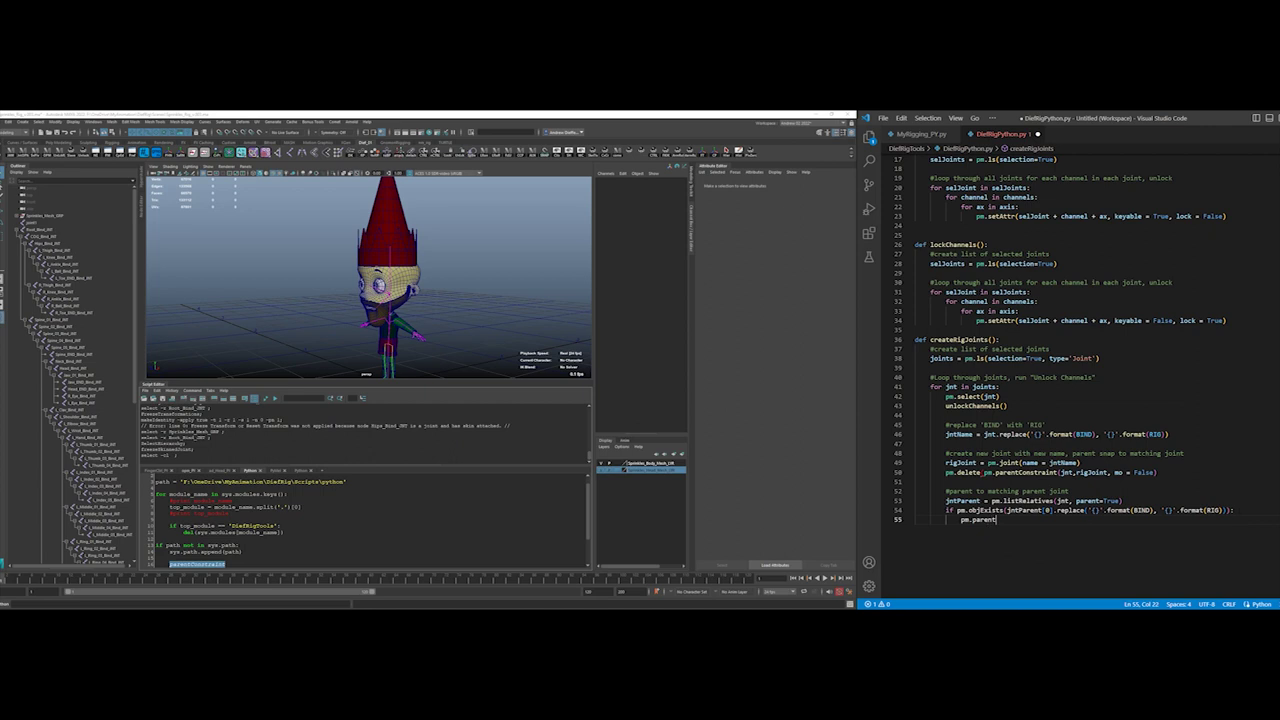
type("(rig")
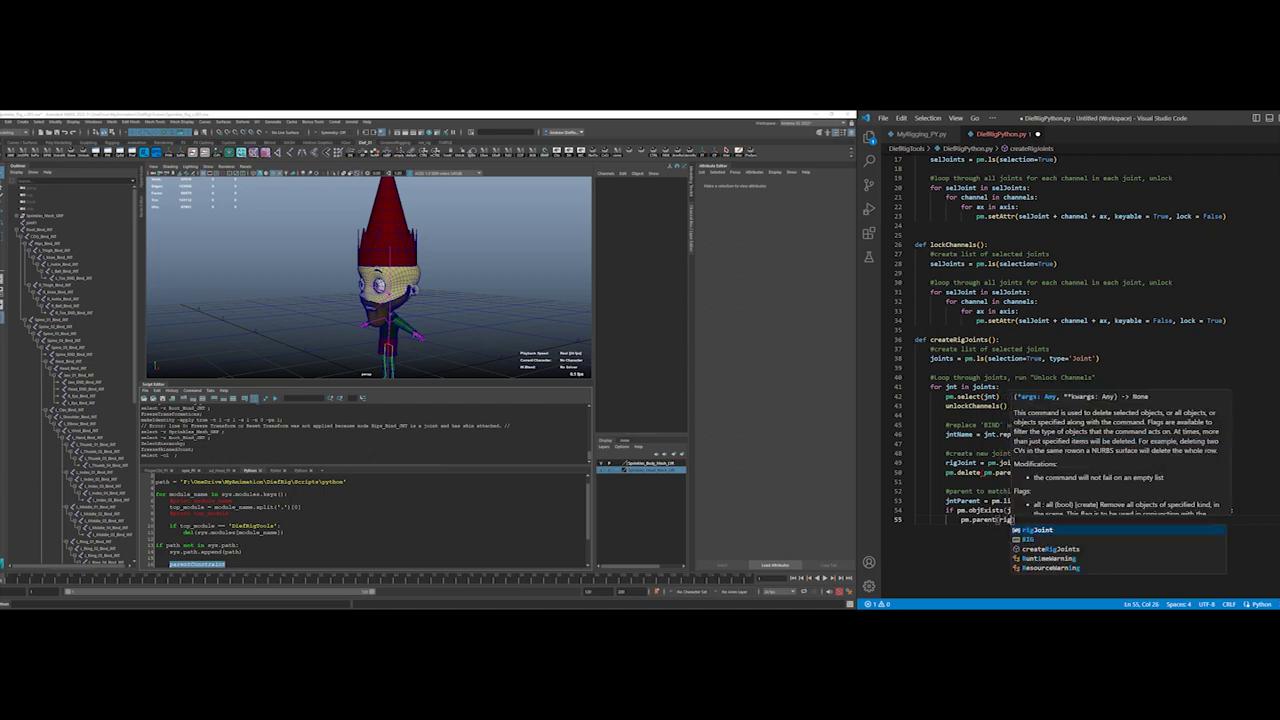
type("J")
key("Tab")
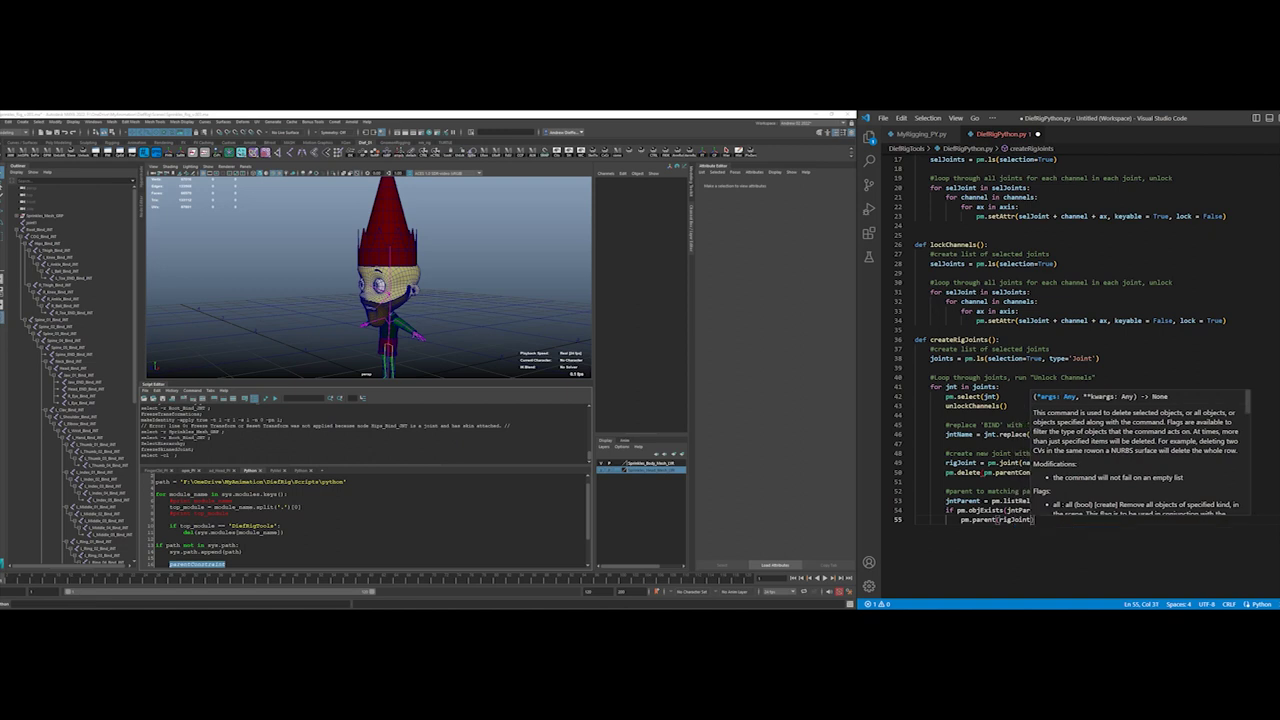
type(",")
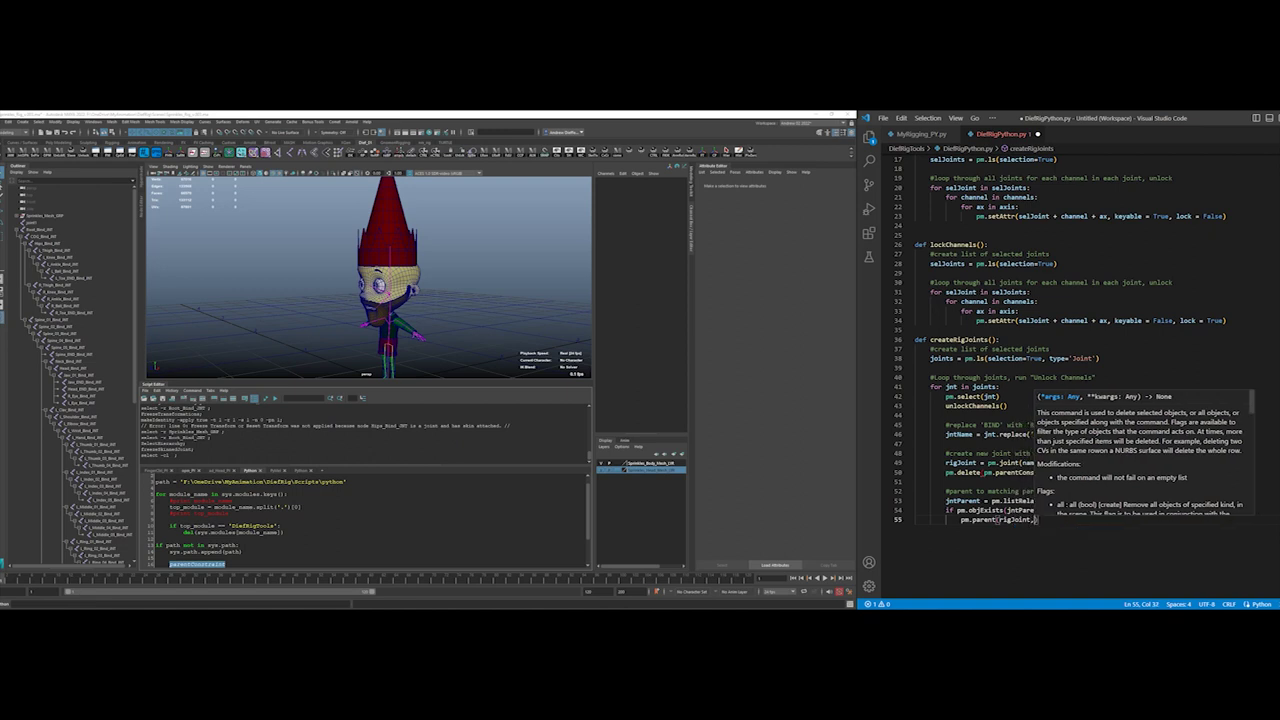
type(" joint")
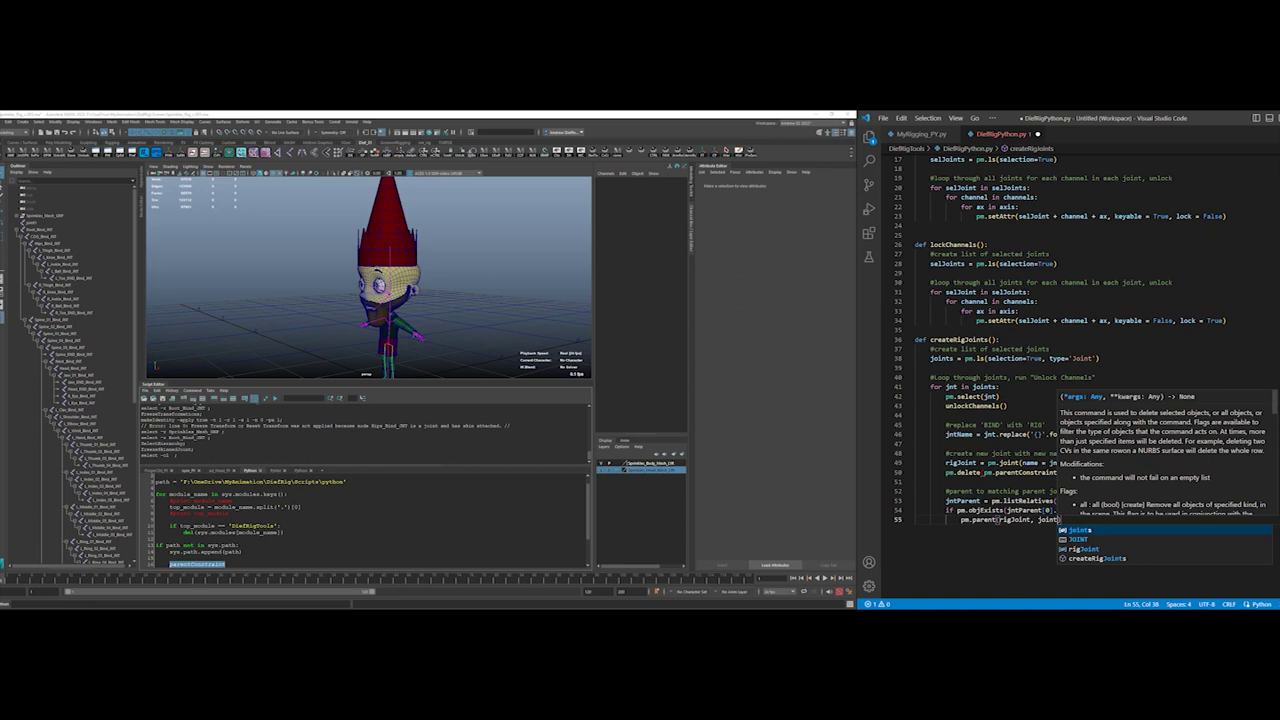
type("Paren")
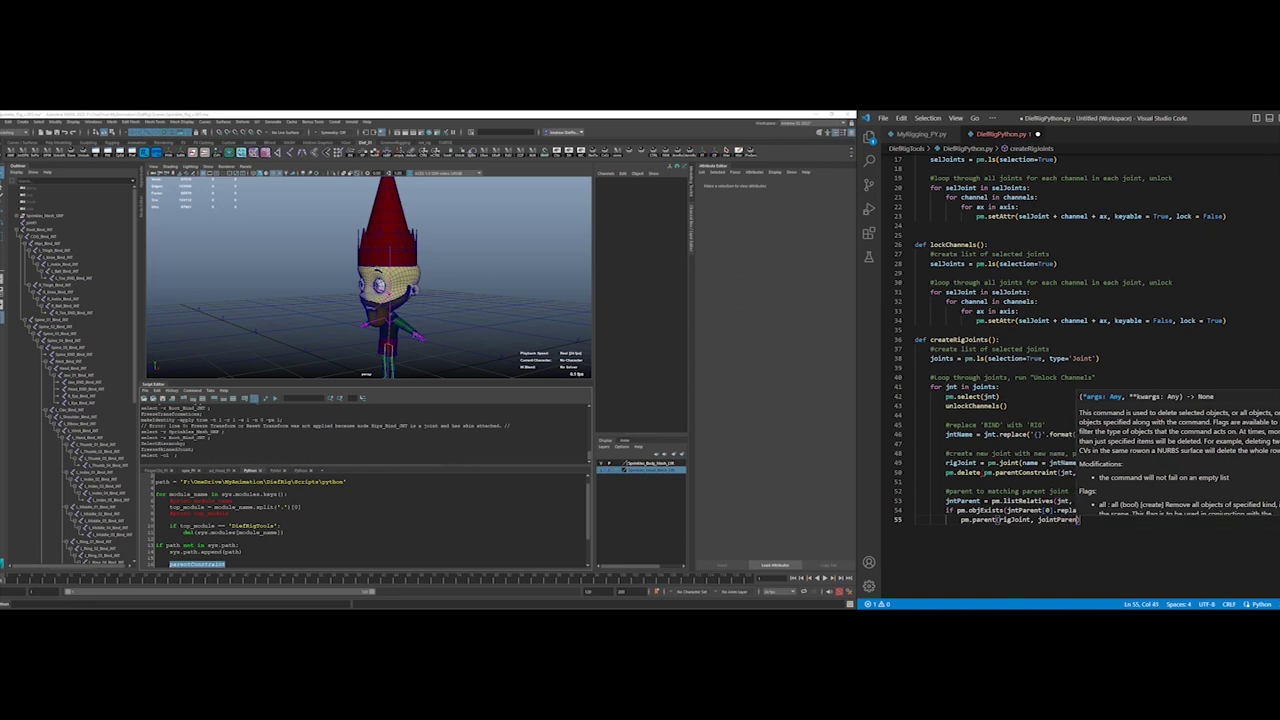
type("[0]")
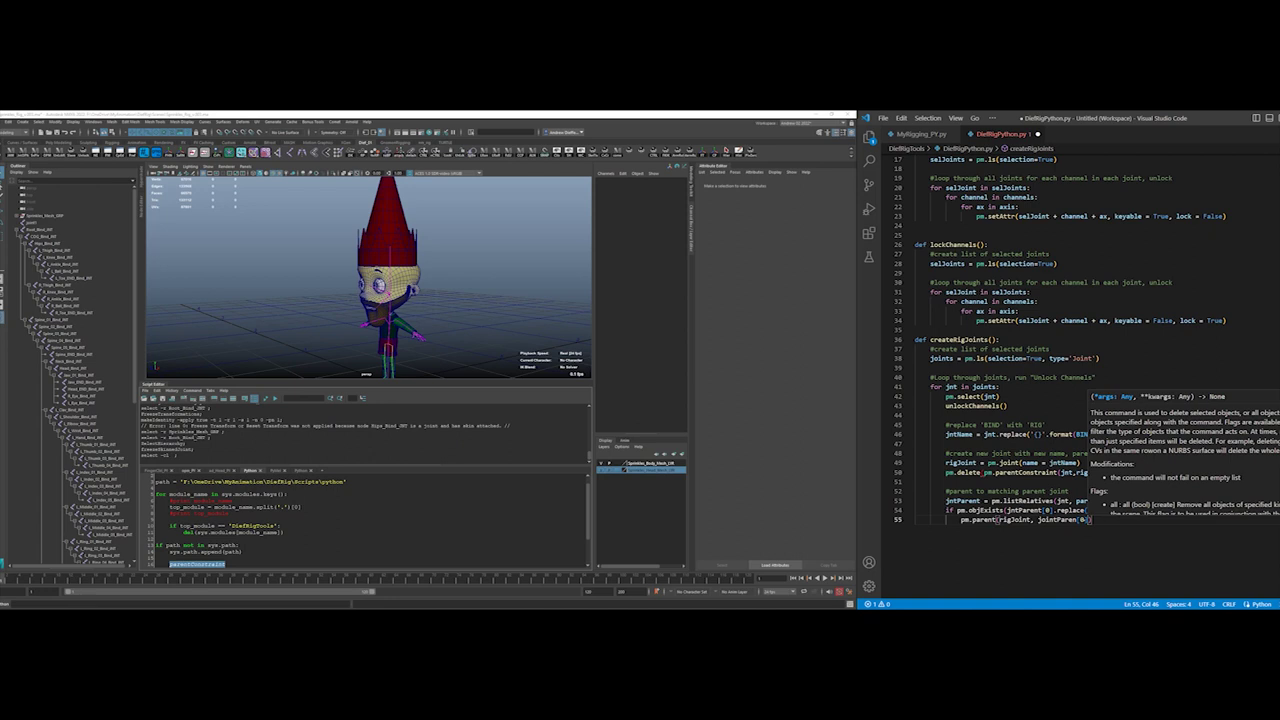
double_click(1025, 511)
key("ctrl+c")
double_click(1059, 520)
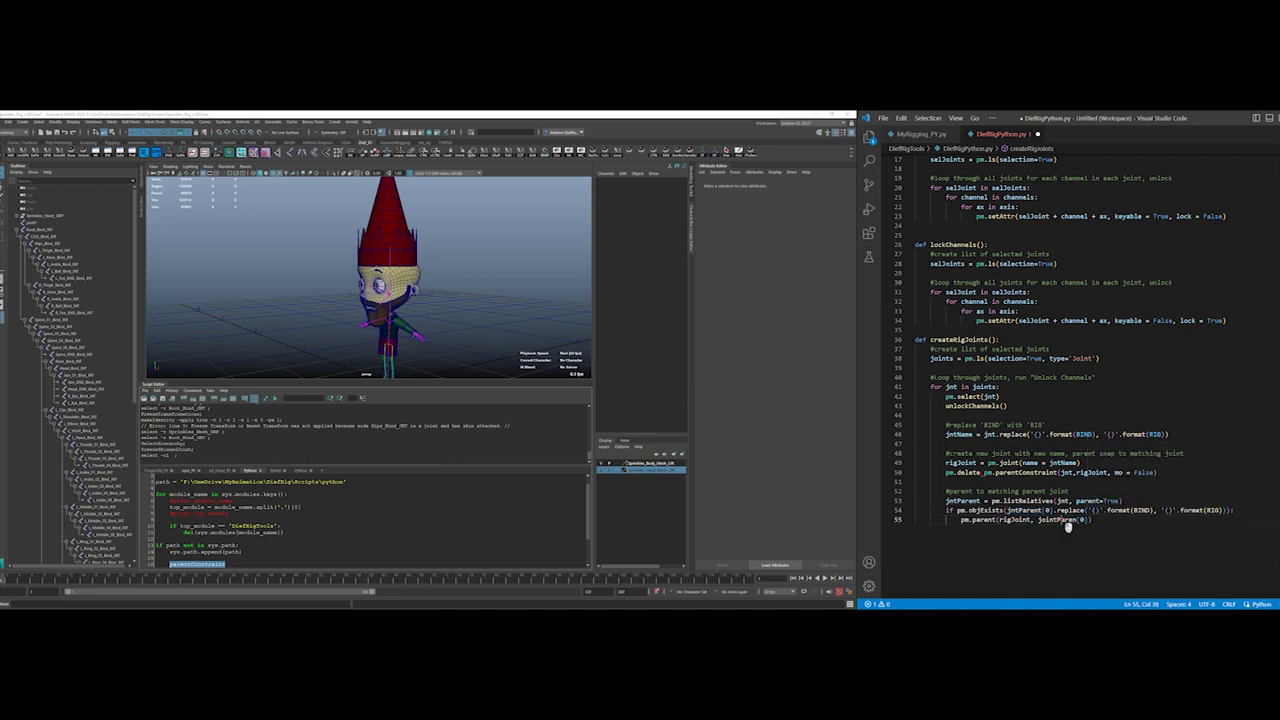
key("ctrl+v")
double_click(1055, 520)
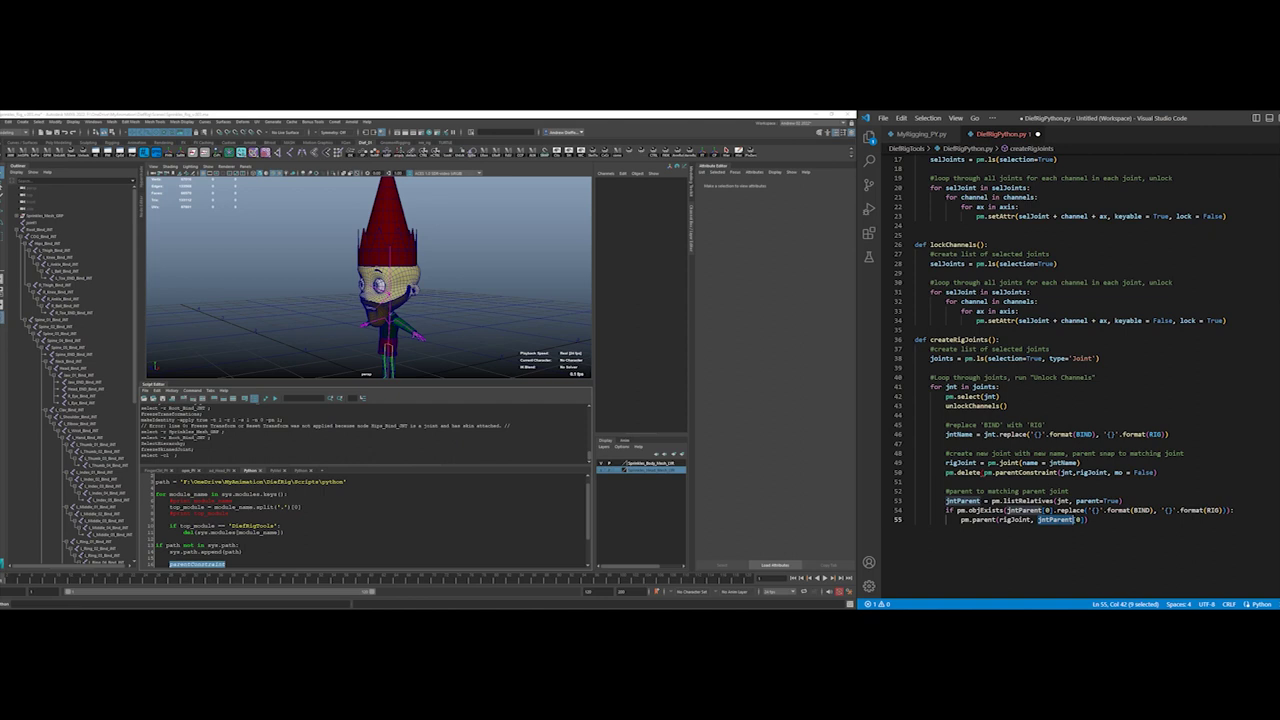
Add an else: clause on line 57 with an indented empty body line
left_click(970, 501)
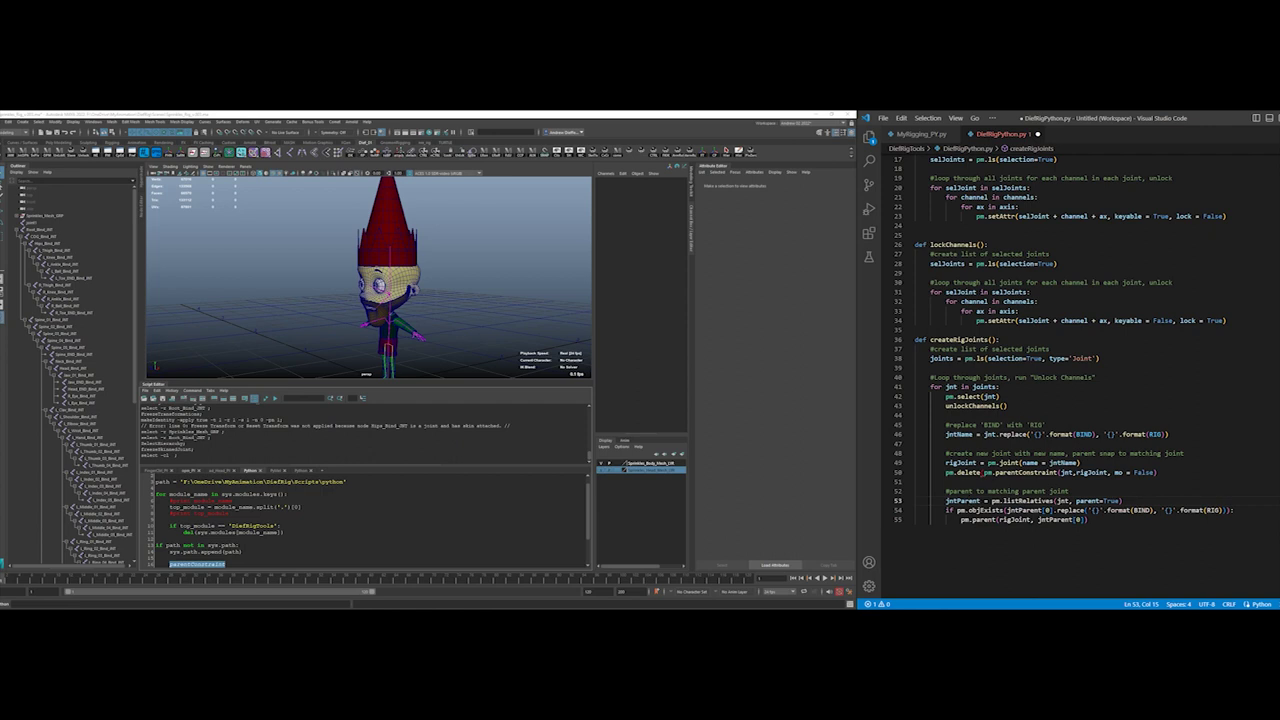
left_click(1118, 521)
key("Return")
key("Return")
key("BackSpace")
key("BackSpace")
type("else")
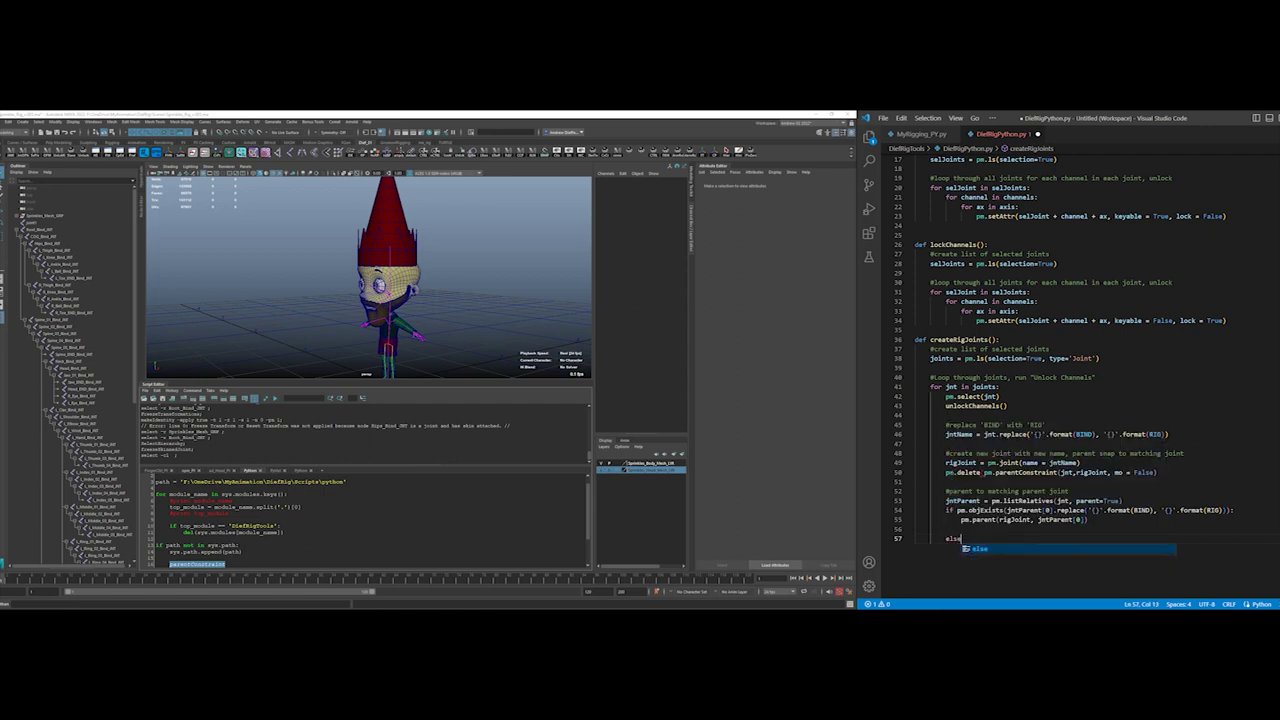
type(":")
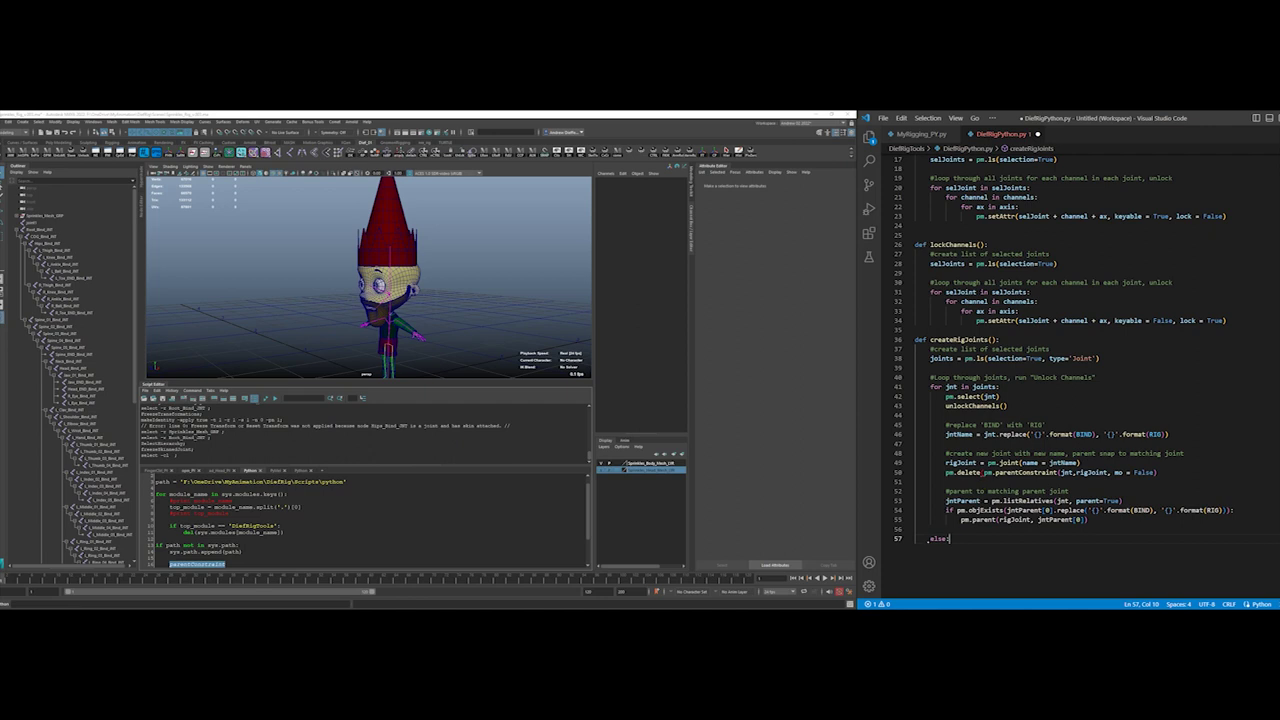
key("ctrl+bracketright")
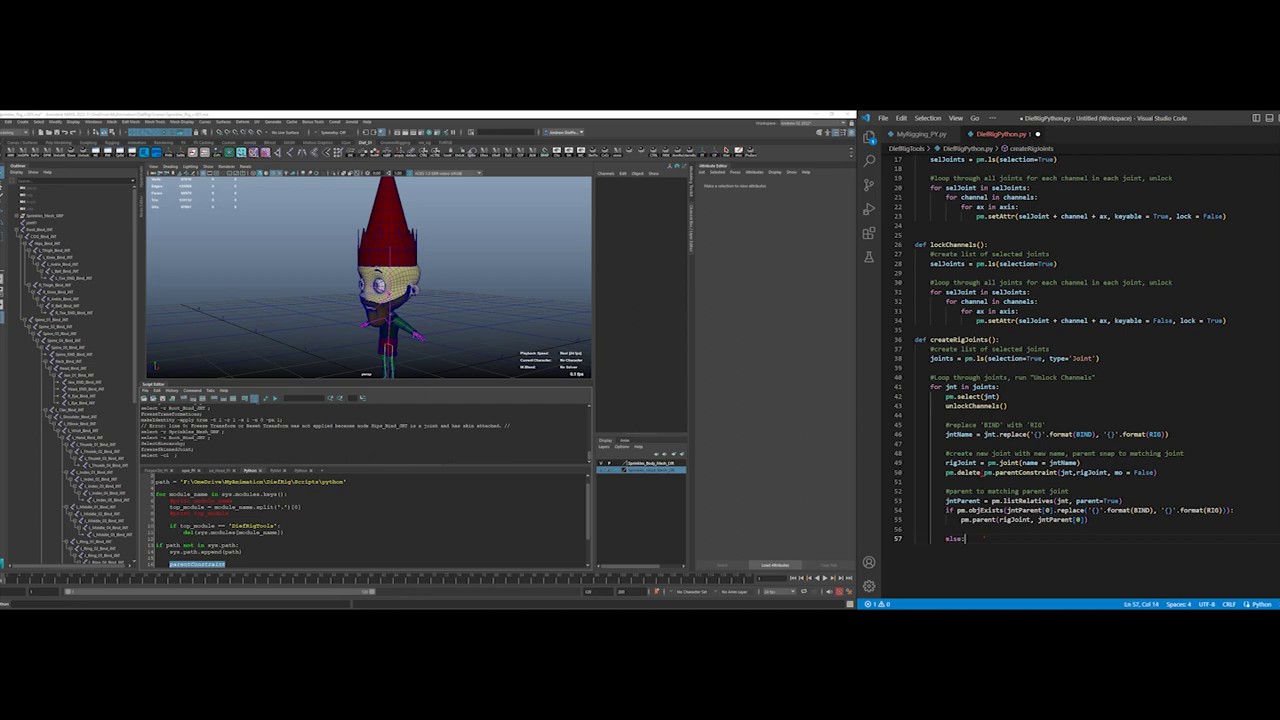
key("Return")
key("Tab")
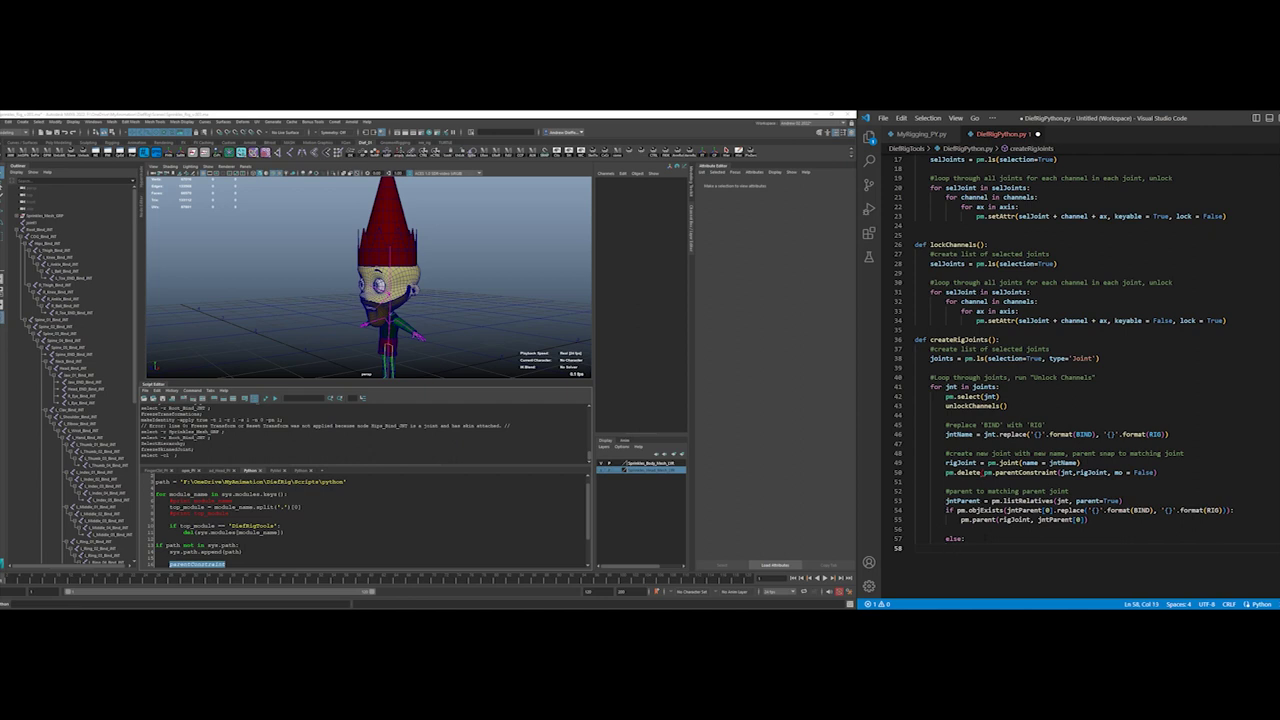